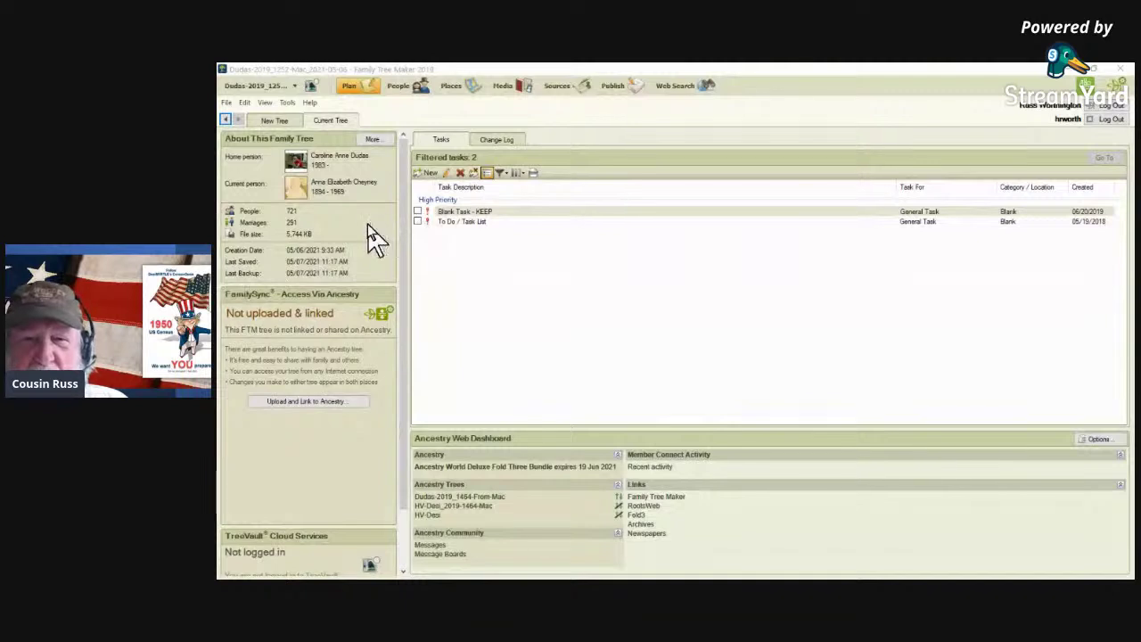
- Review all conditions of the current individuals filter in the People workspace and apply the filter unchanged
click(400, 93)
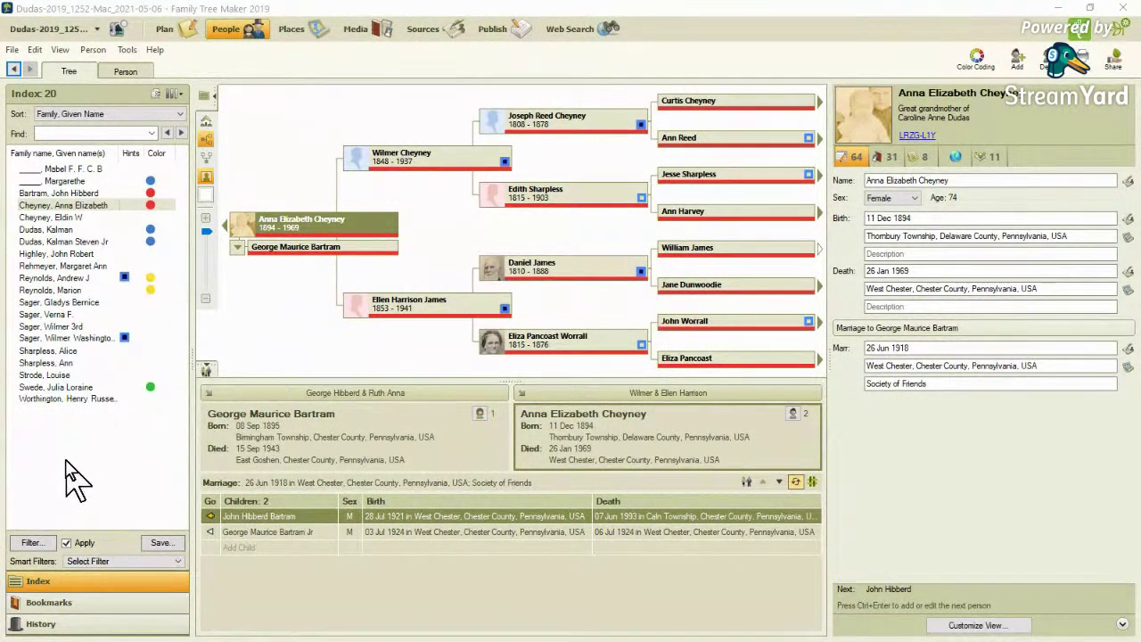
click(38, 540)
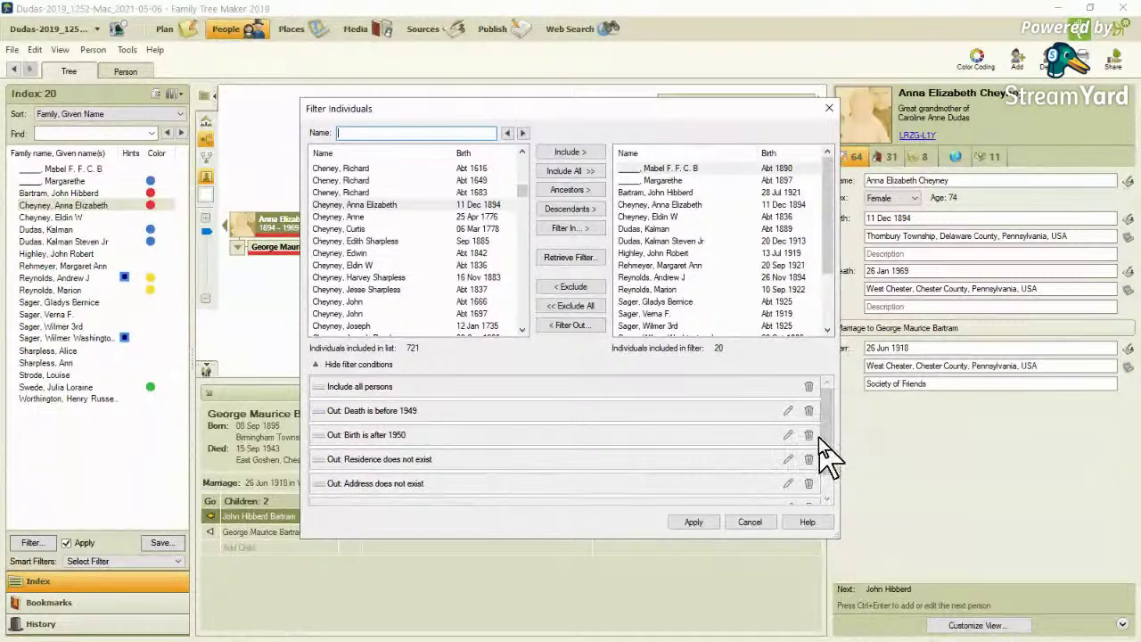
click(828, 500)
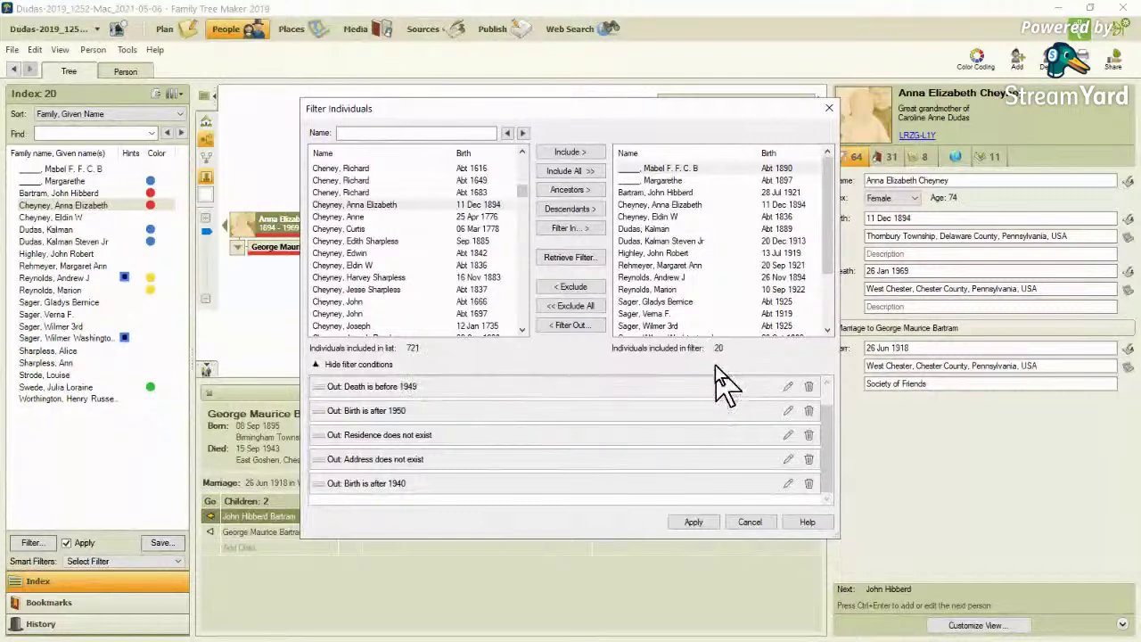
click(694, 523)
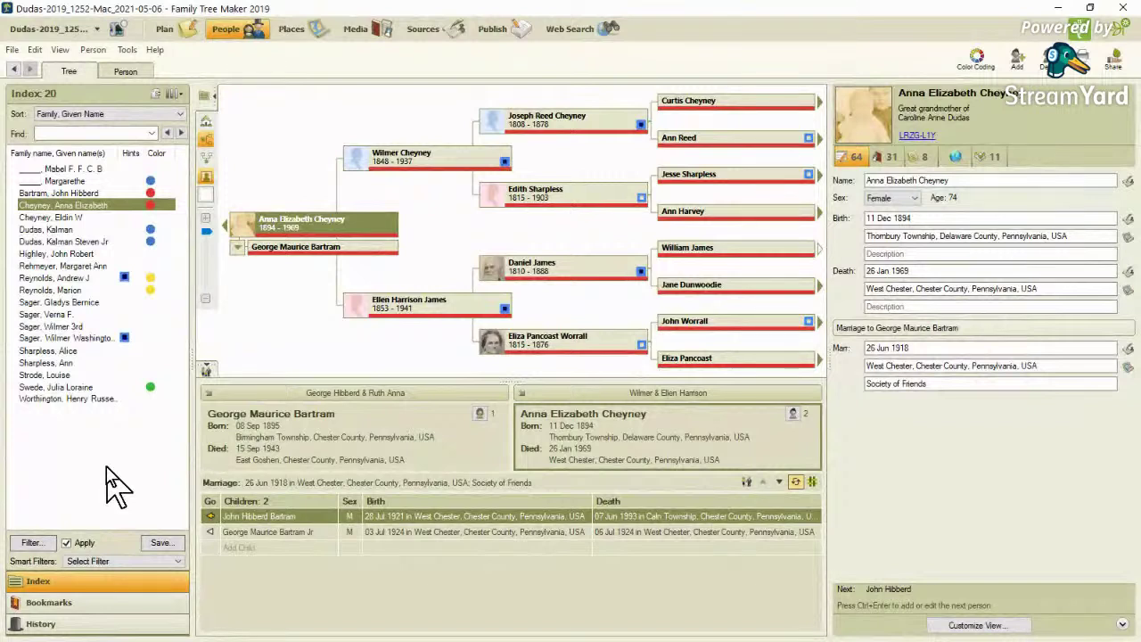
- Save the current index filter under the name 1950Census
click(163, 543)
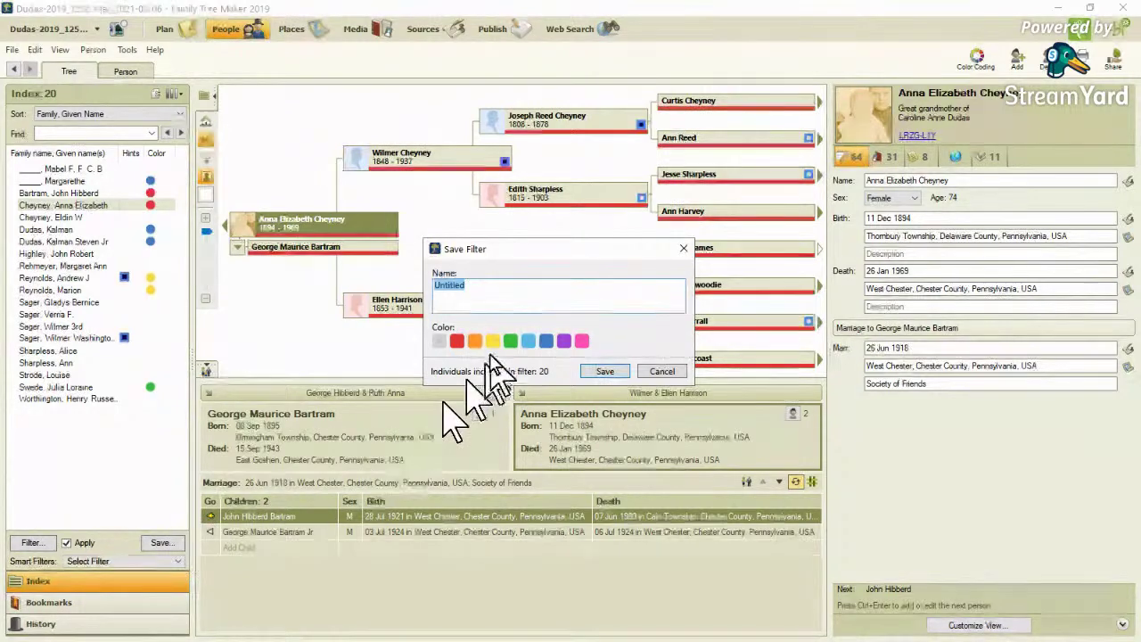
text(1950)
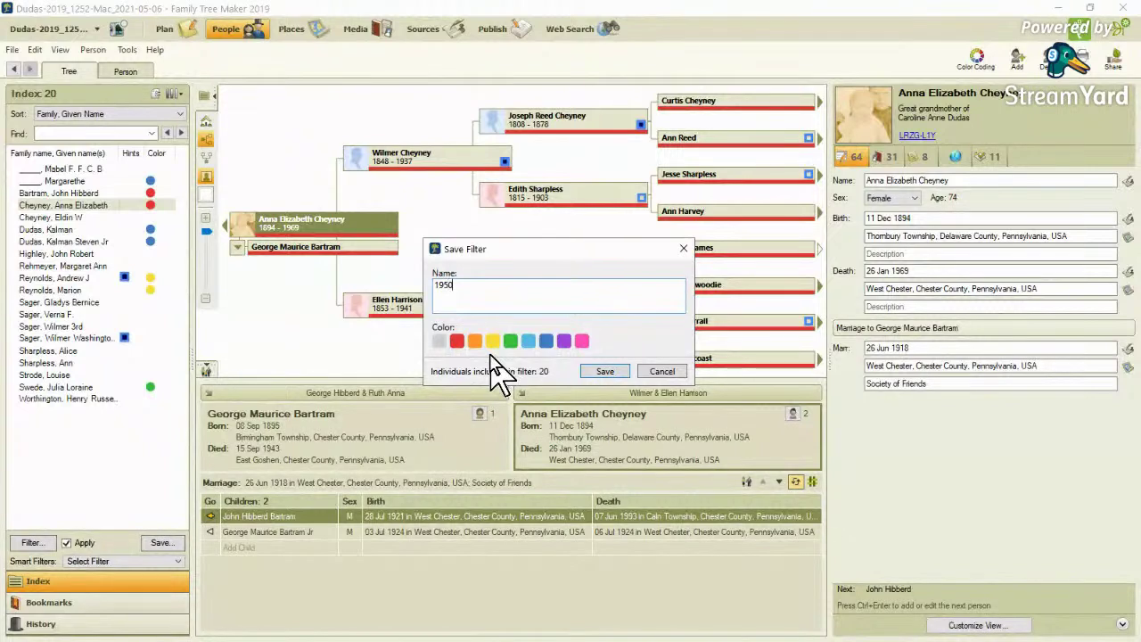
text(Census)
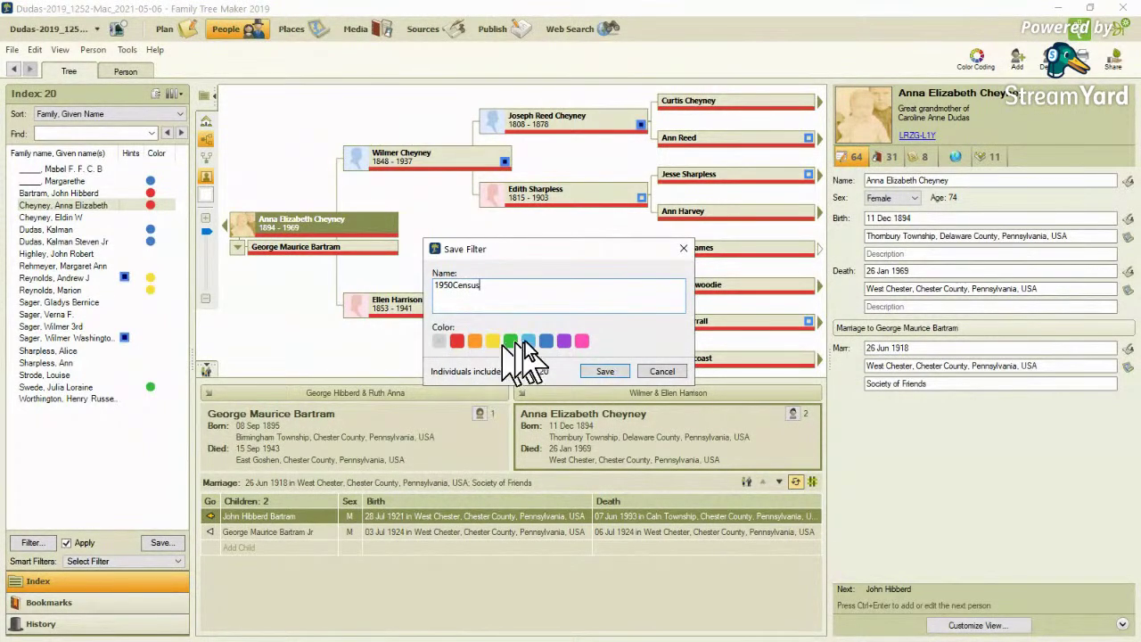
click(607, 372)
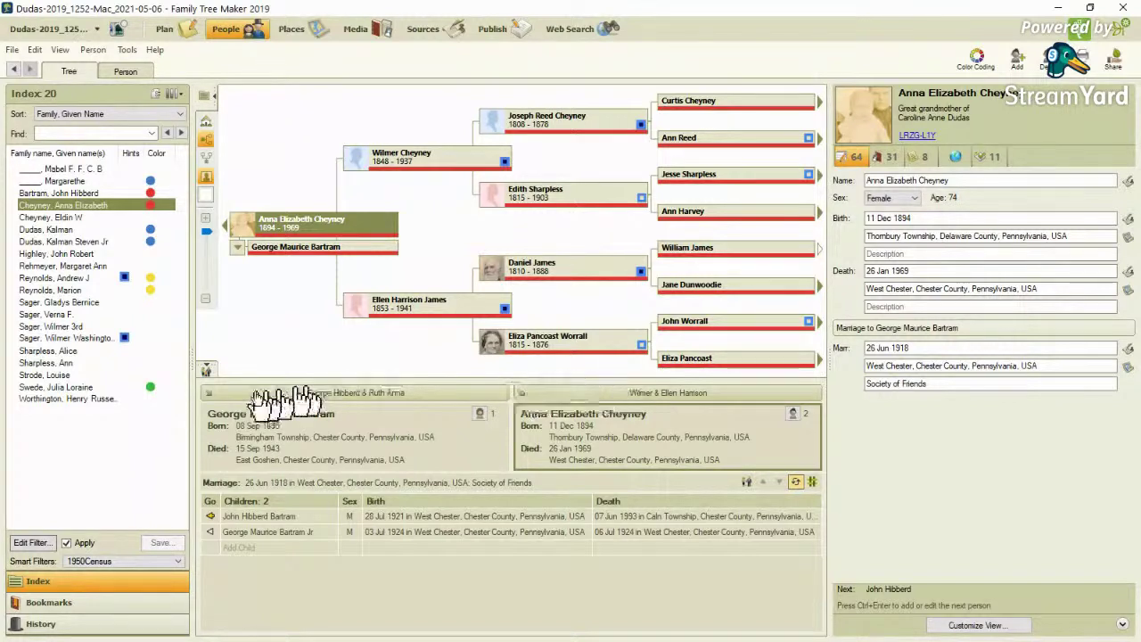
- Check the list of smart filters for 1950Census and look over the people in the filtered index
click(31, 542)
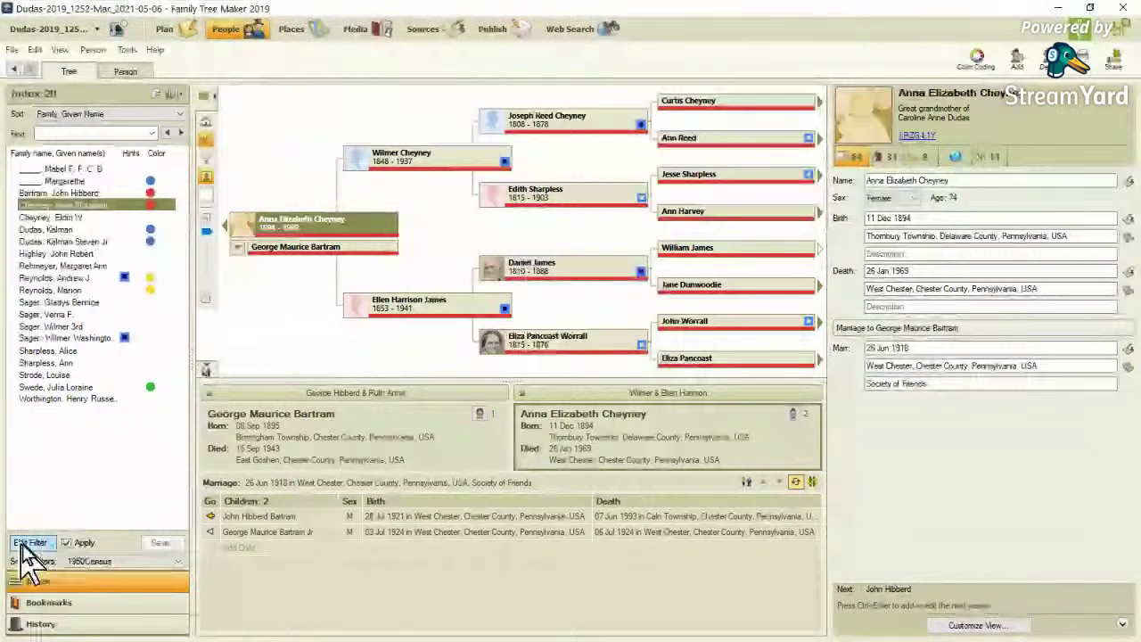
click(179, 562)
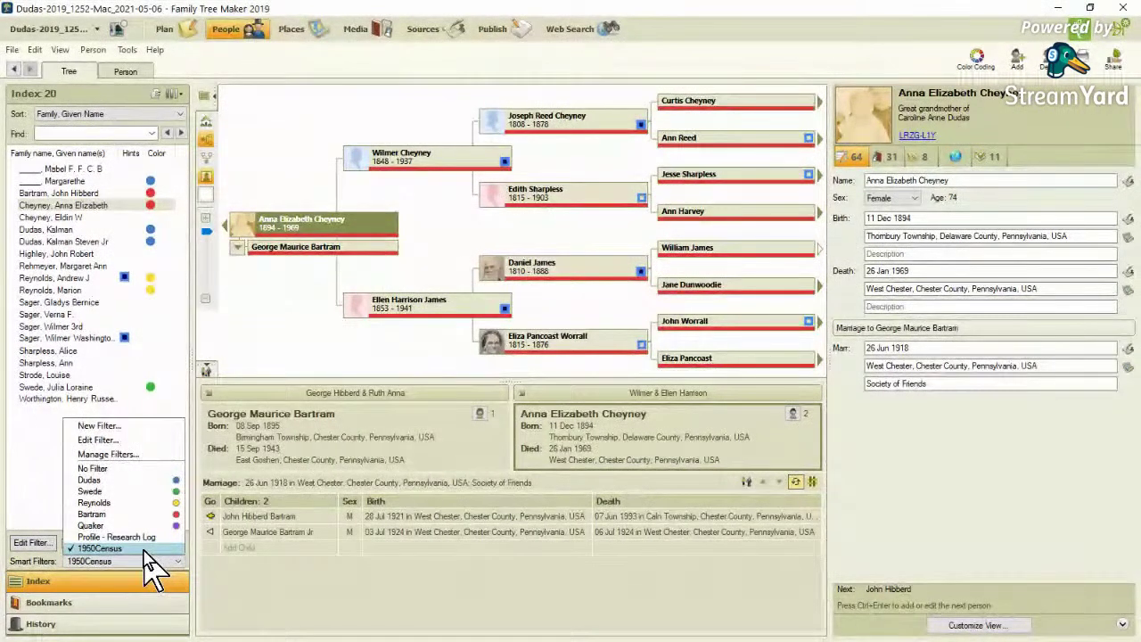
click(32, 496)
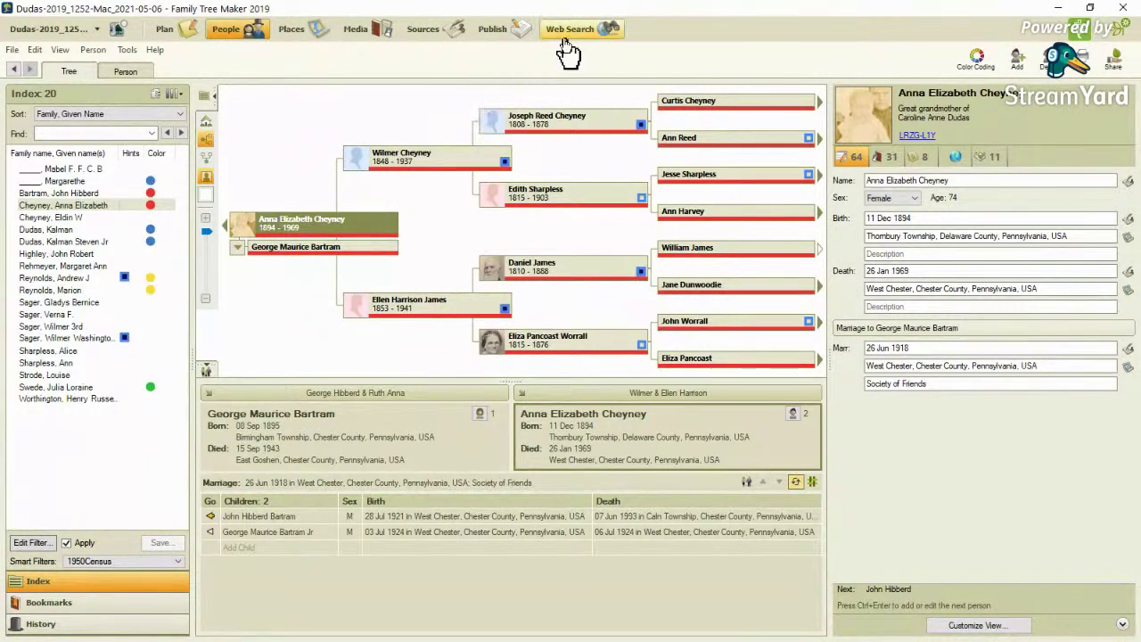
mouse_move(100, 277)
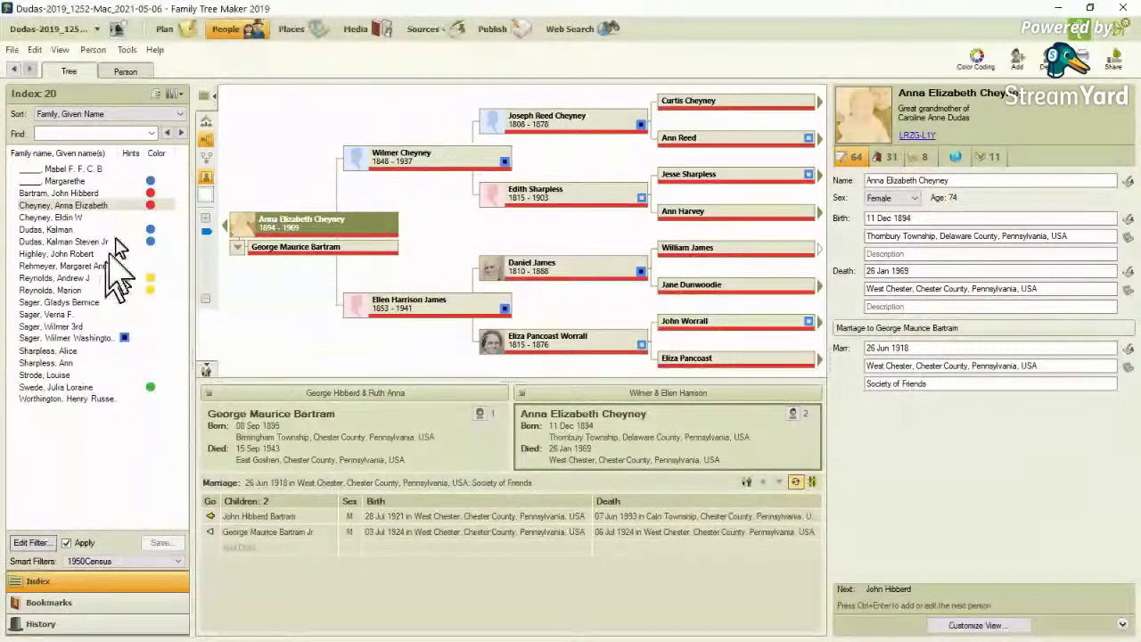
mouse_move(125, 410)
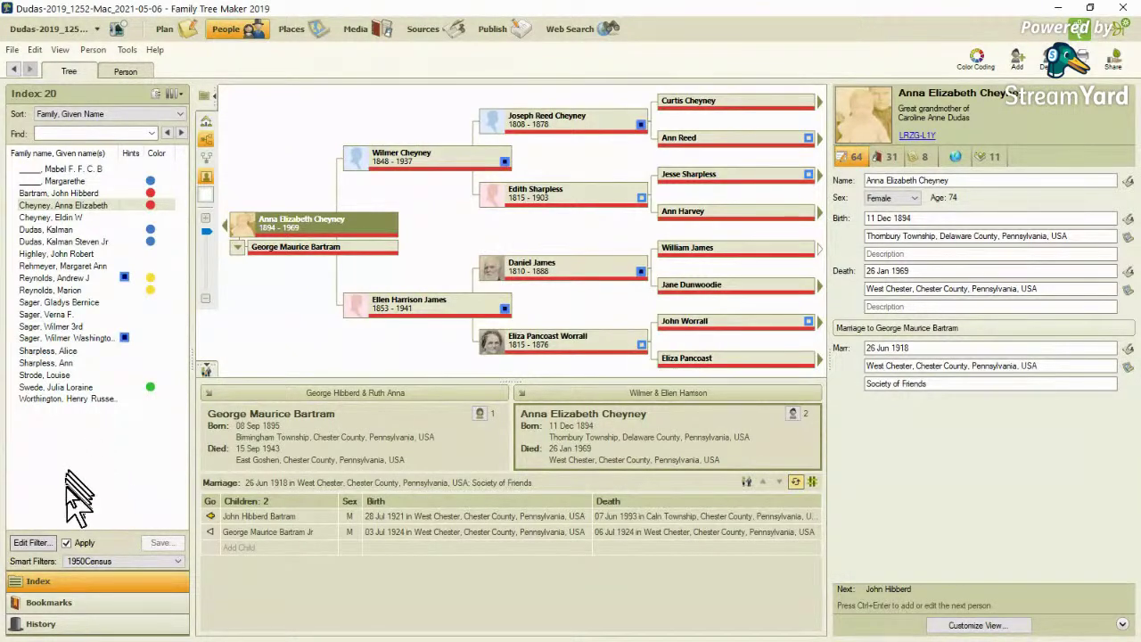
- Turn off the 1950Census filter and browse the full people index for entries marked with hints
click(66, 544)
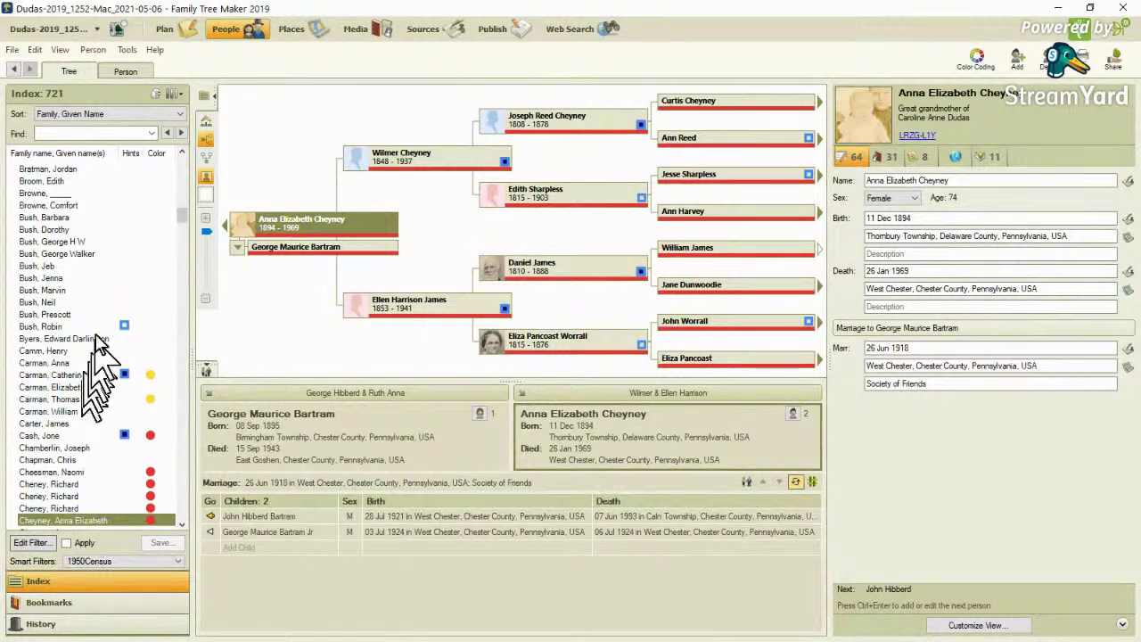
scroll(124, 312, down, 2)
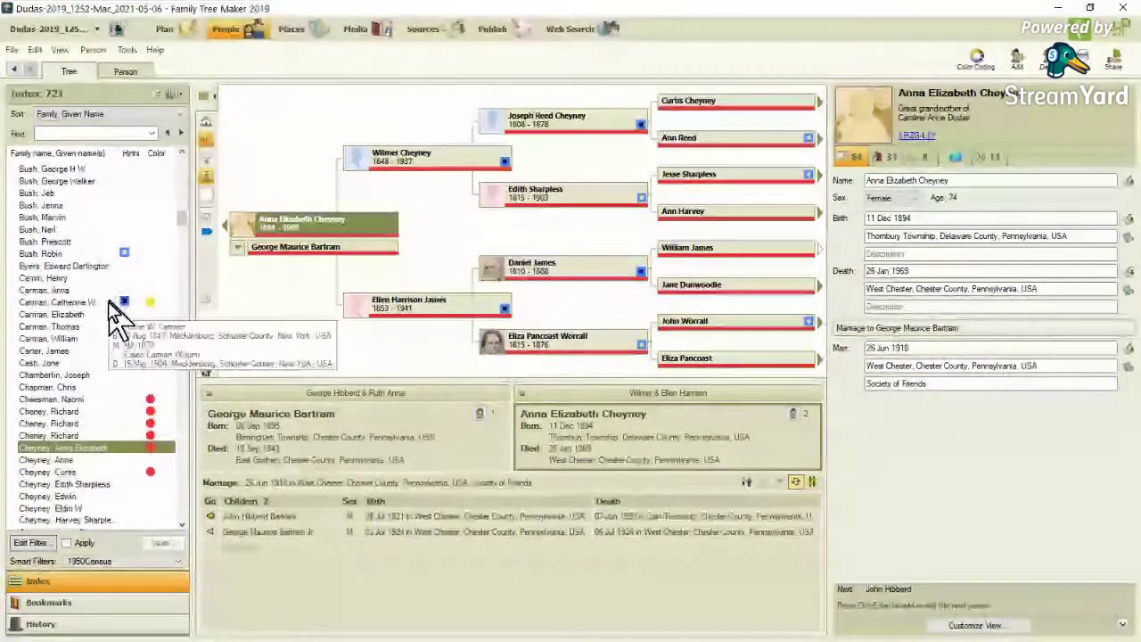
scroll(111, 307, down, 5)
scroll(103, 337, down, 7)
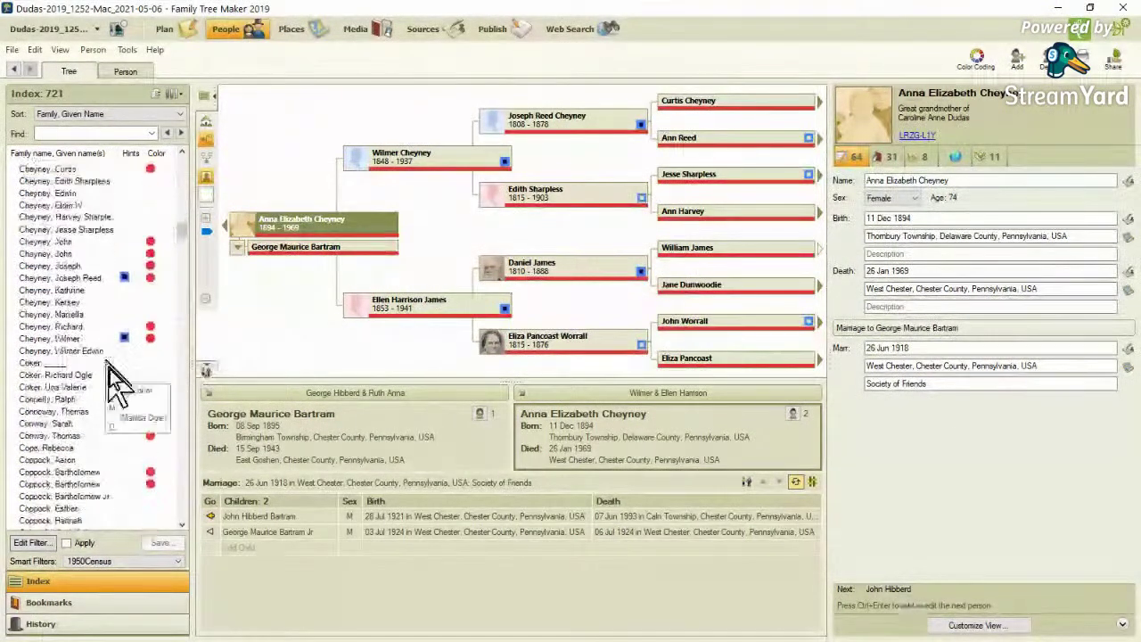
scroll(189, 489, down, 20)
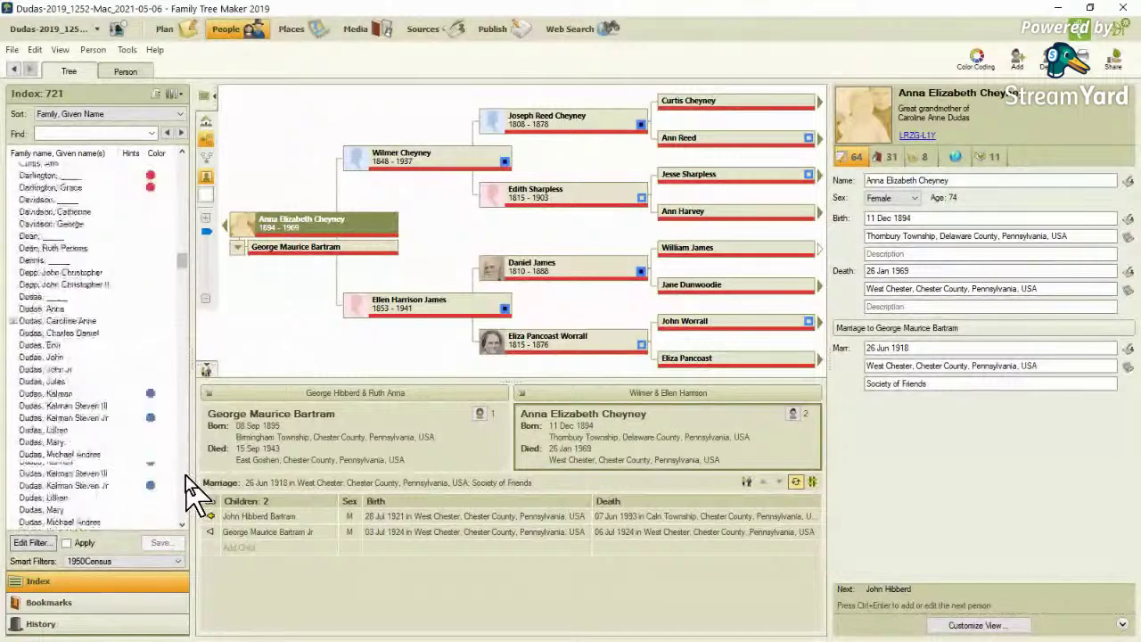
scroll(189, 495, down, 7)
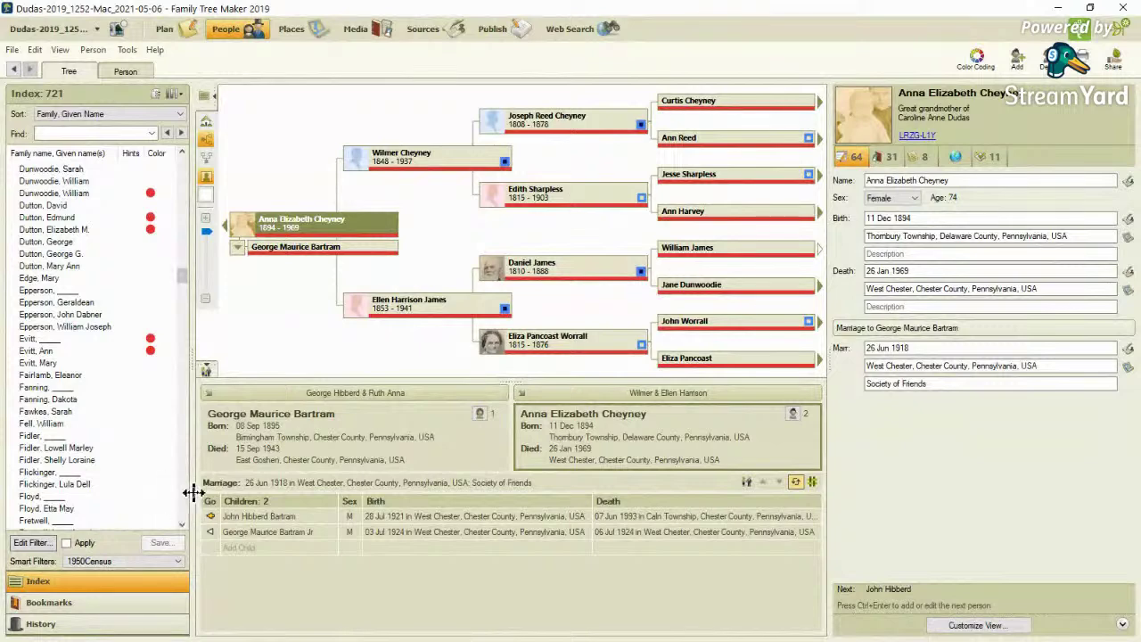
scroll(185, 505, down, 10)
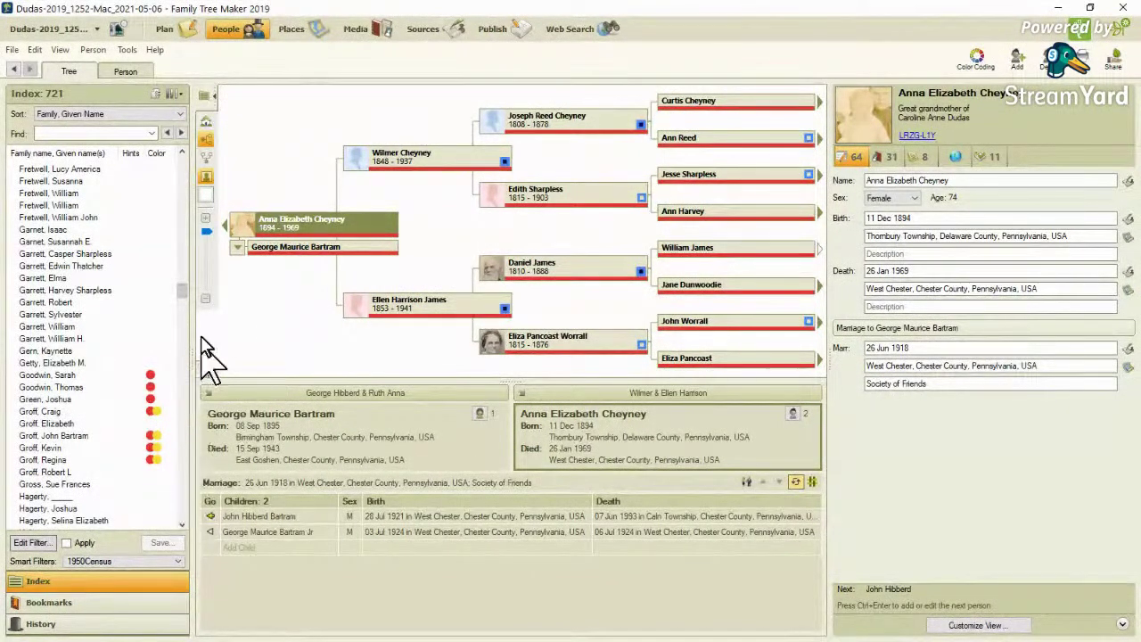
scroll(187, 292, up, 4)
drag(182, 283, 183, 166)
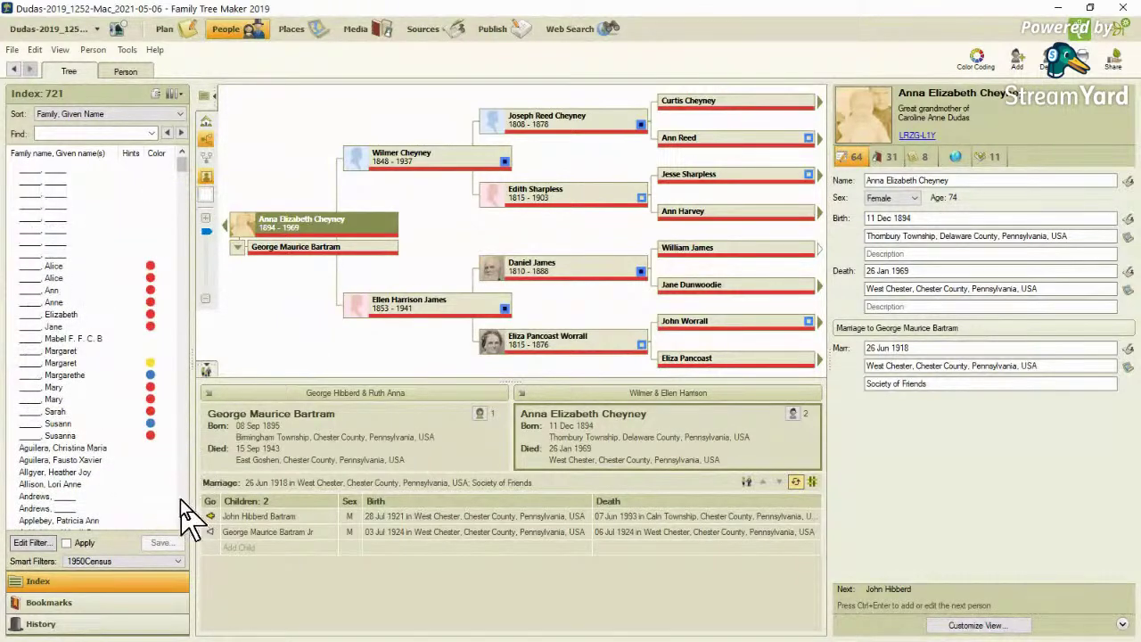
scroll(185, 510, down, 10)
scroll(183, 513, down, 15)
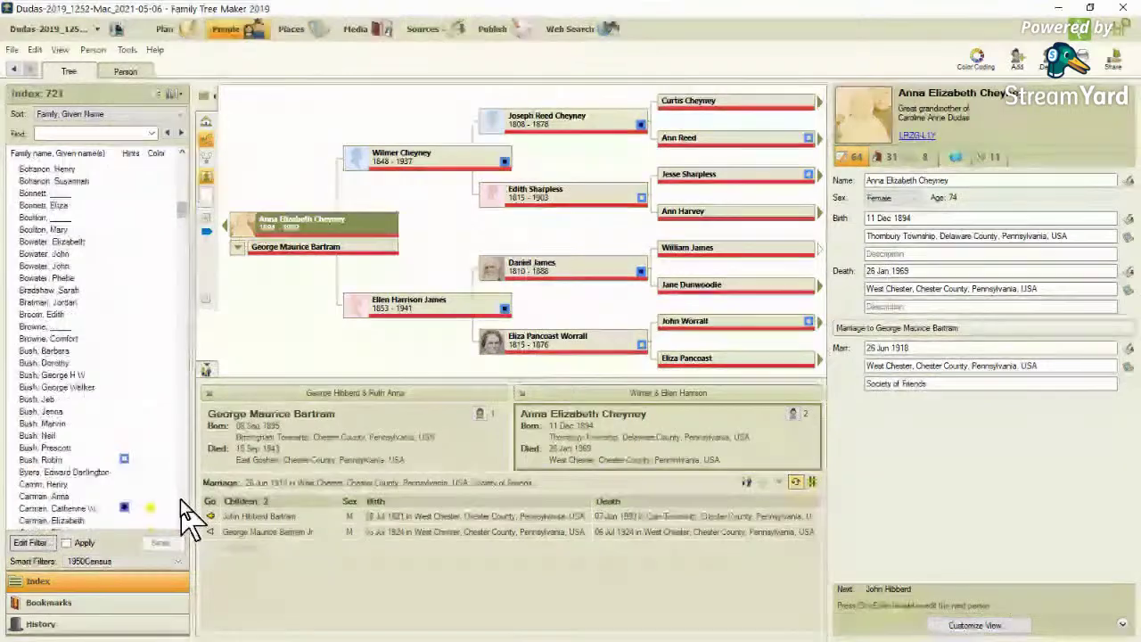
- Open the FamilySearch hint for Robin Bush and match her to the possible match on FamilySearch
click(63, 460)
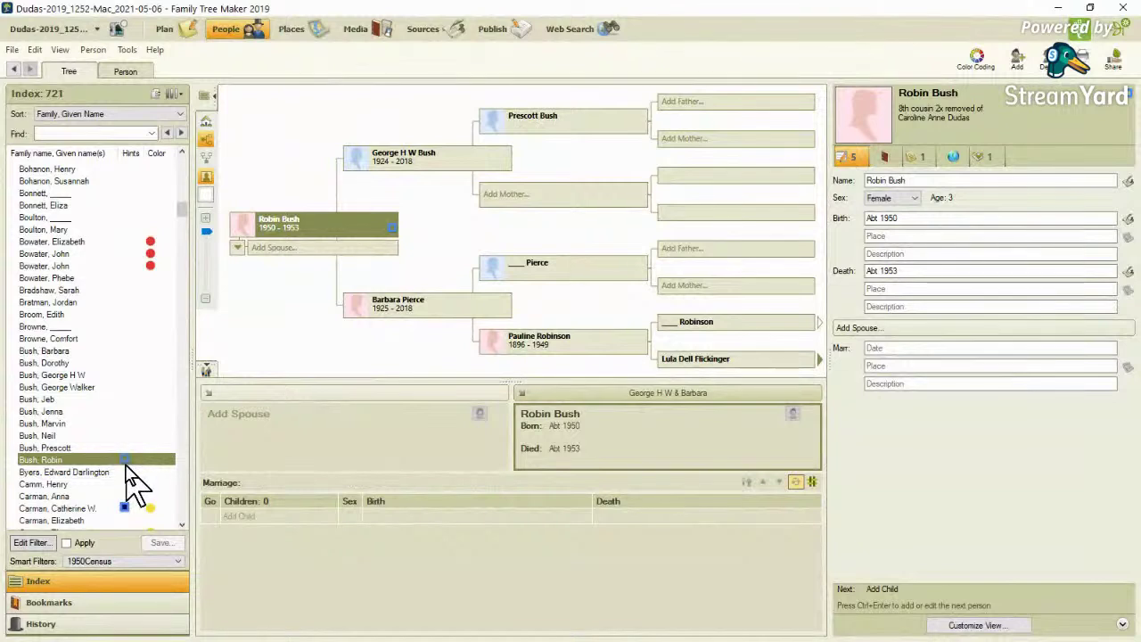
click(393, 232)
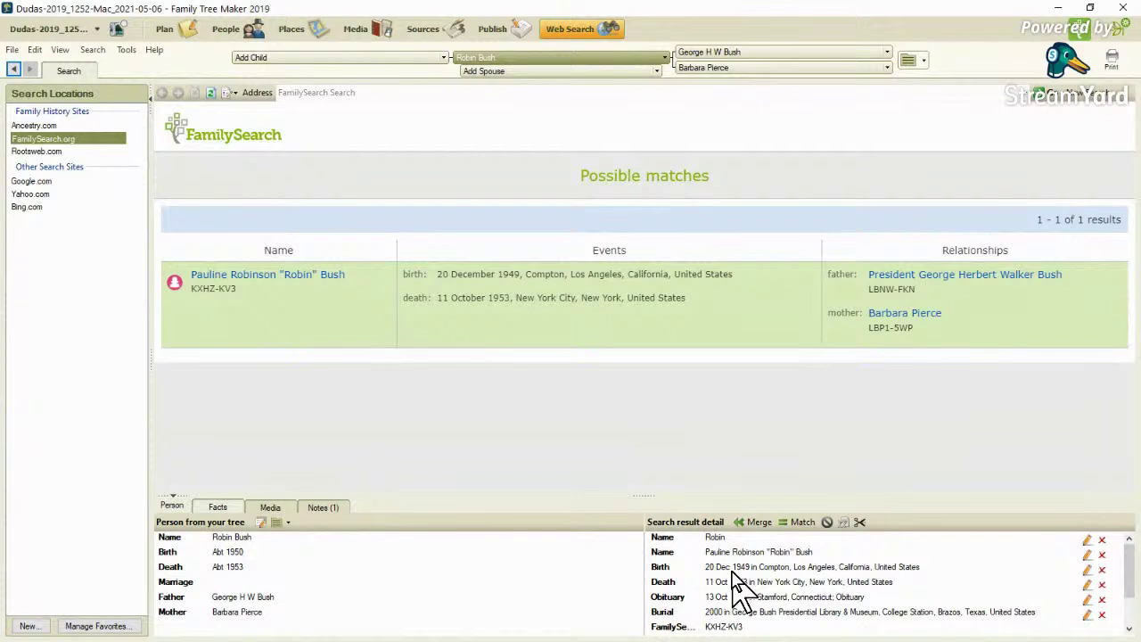
click(800, 523)
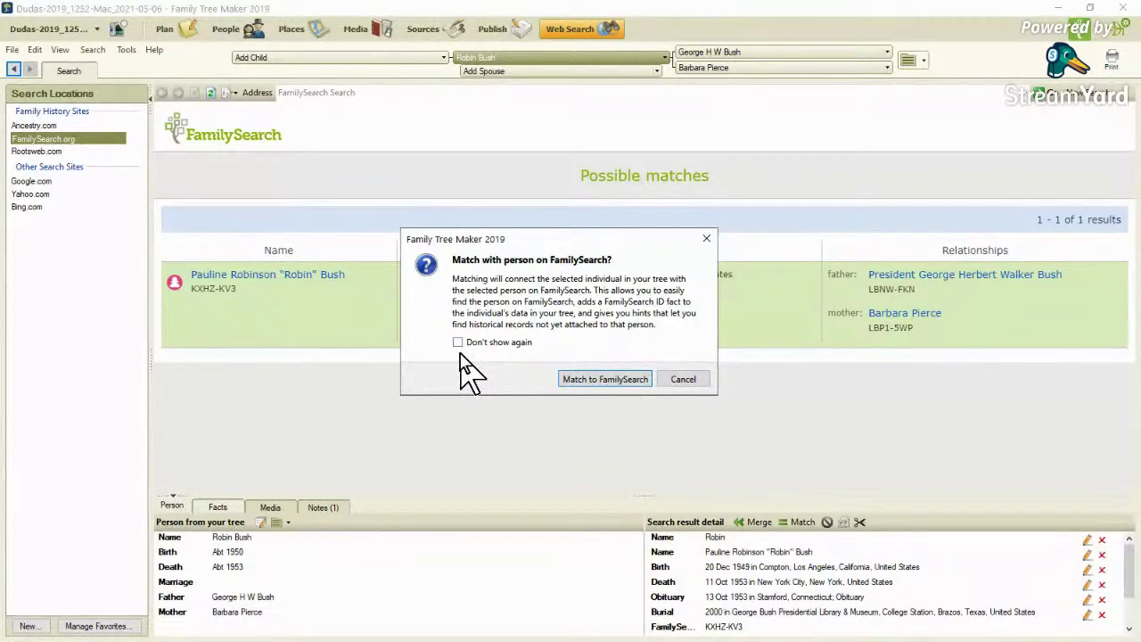
click(578, 383)
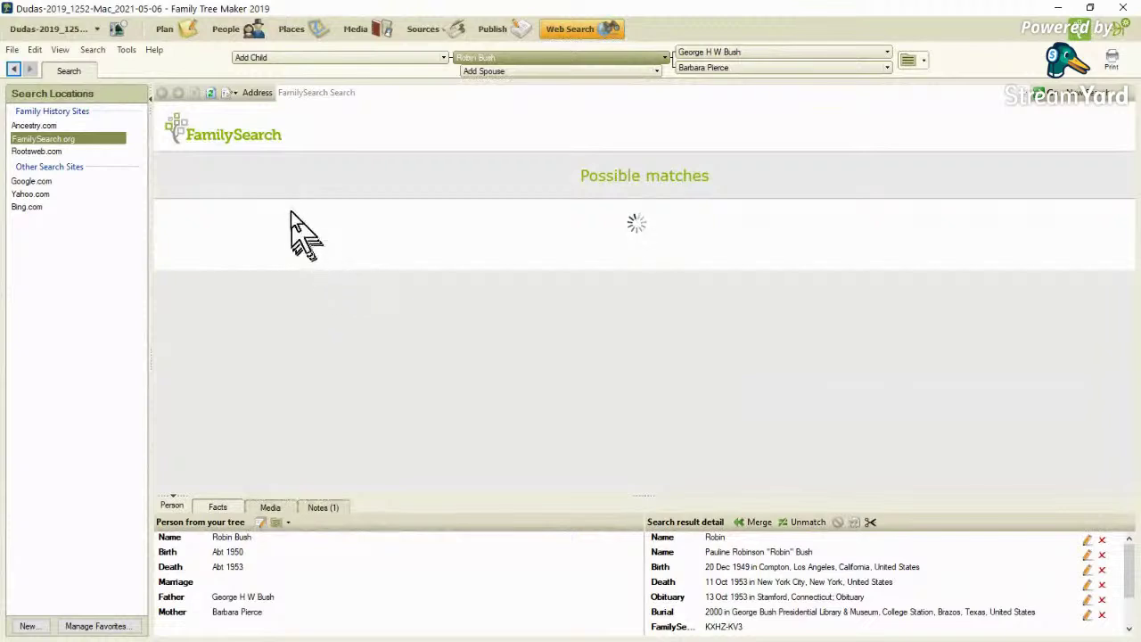
- Add the line "07 May 2021 - FamilySearch Match" to Robin Bush's research notes and select that line
click(225, 36)
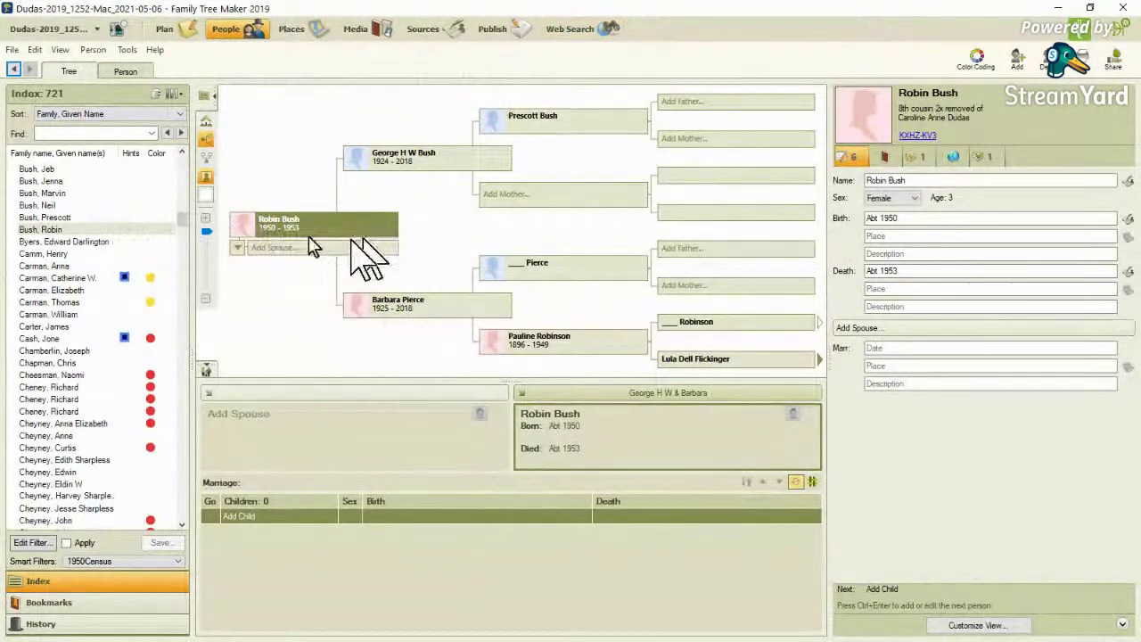
click(126, 73)
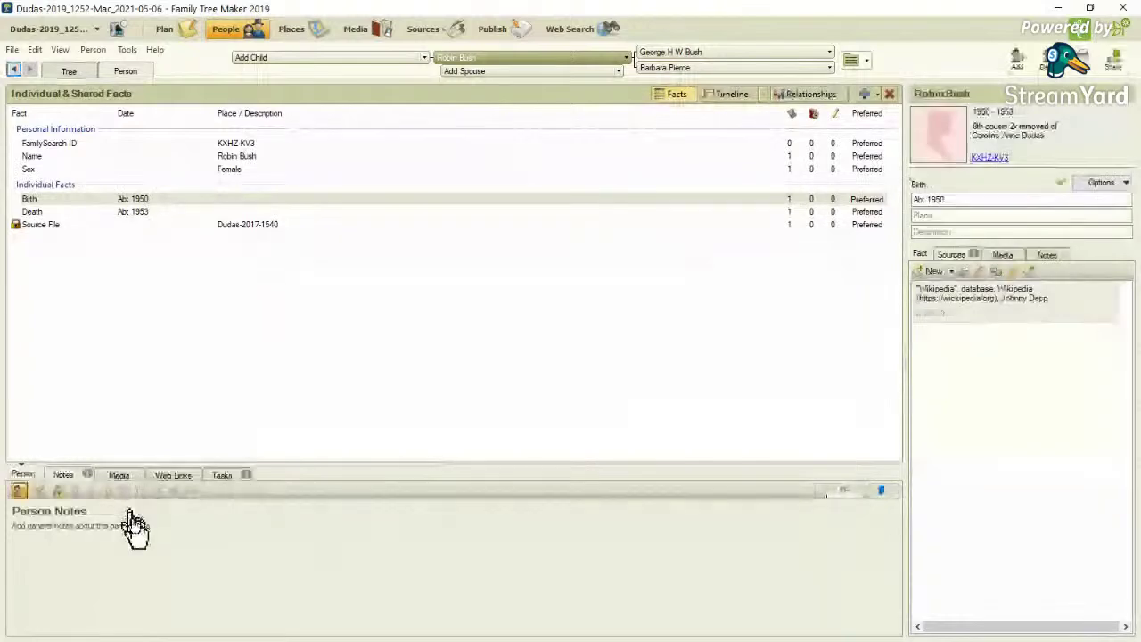
click(44, 513)
text(16 August 2019 - Wikipedia: George W Bush)
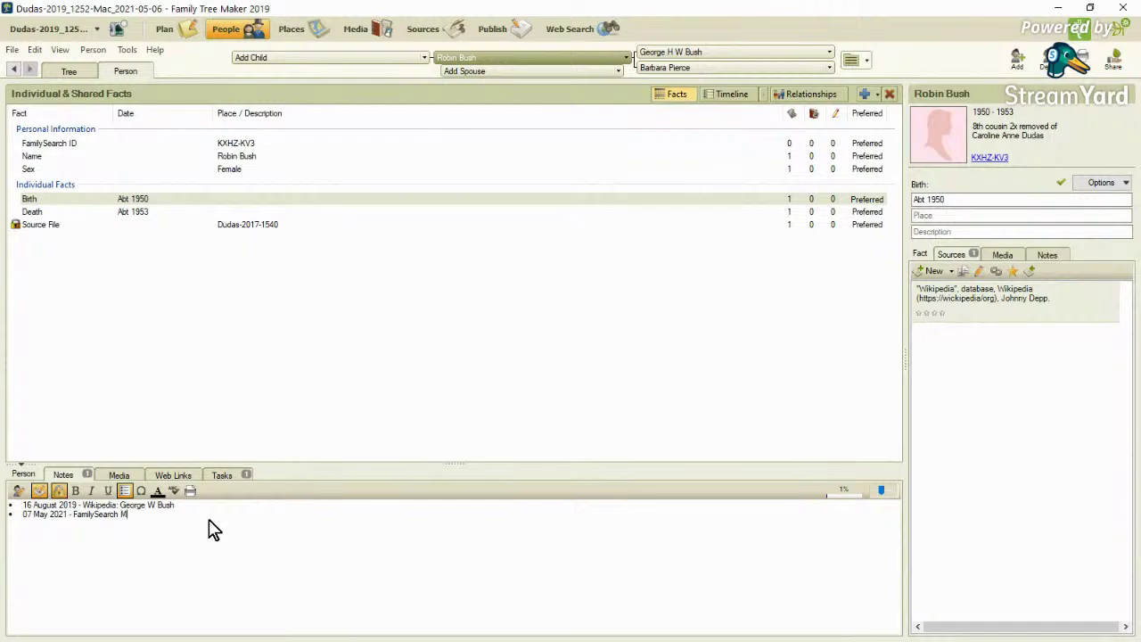
text(Match)
drag(156, 526, 17, 522)
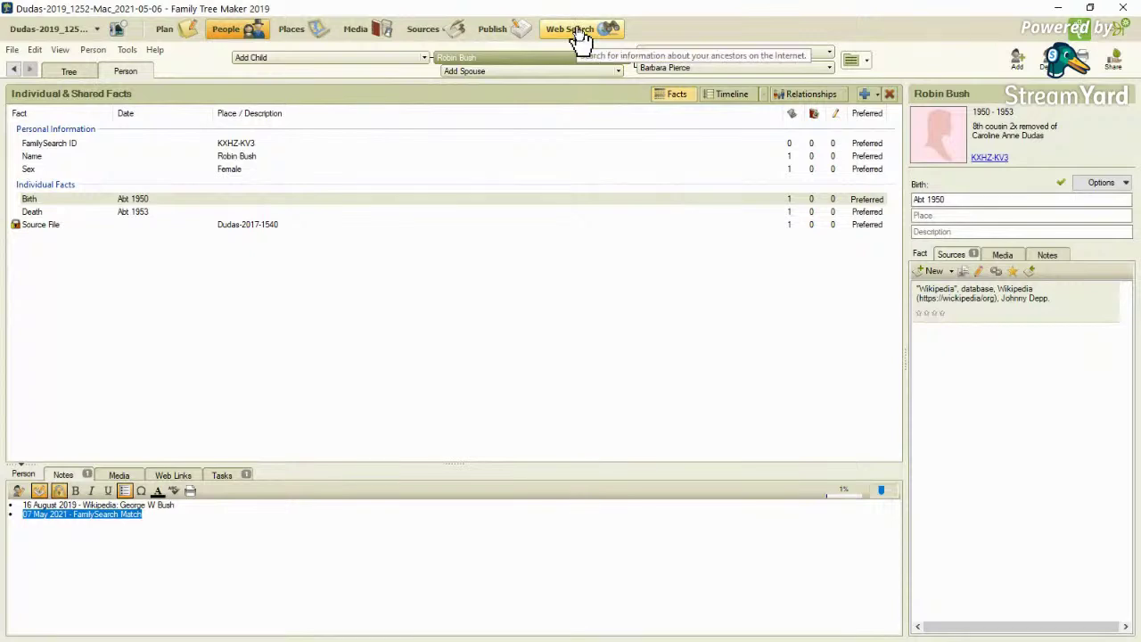
- Return to the family tree view and browse the people index for further entries marked with hints
click(75, 72)
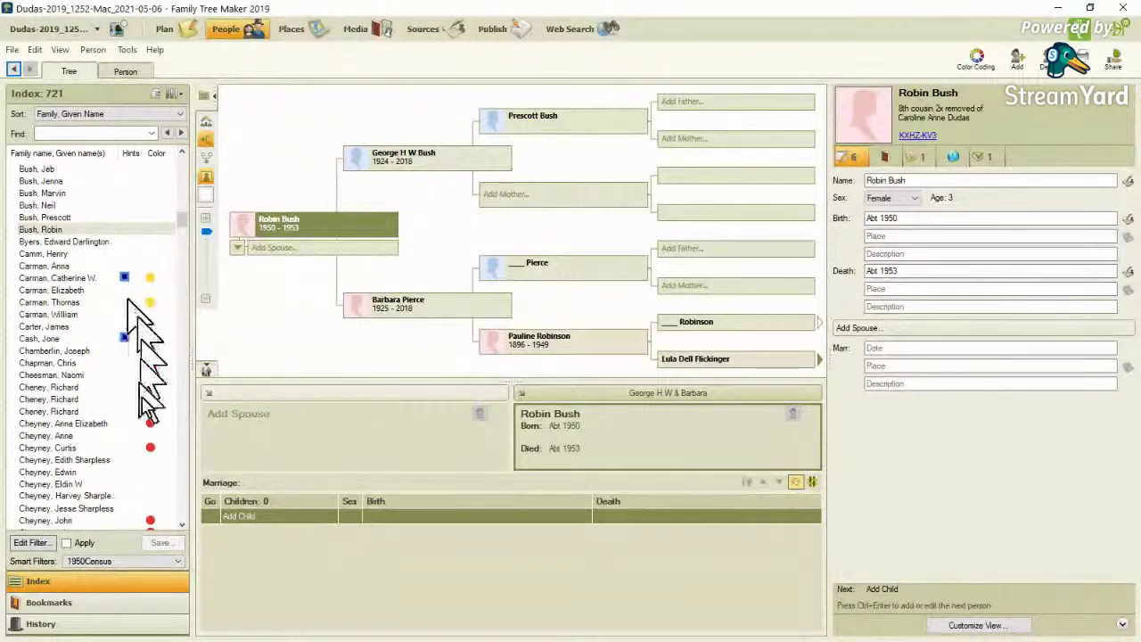
scroll(181, 512, down, 2)
scroll(181, 513, down, 10)
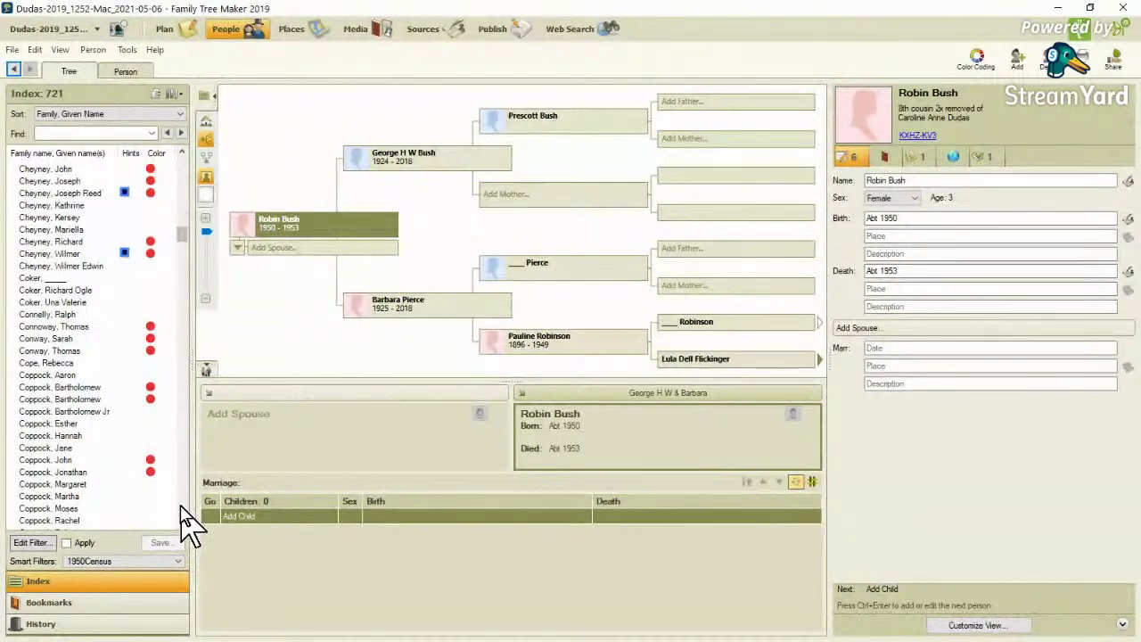
scroll(181, 513, down, 10)
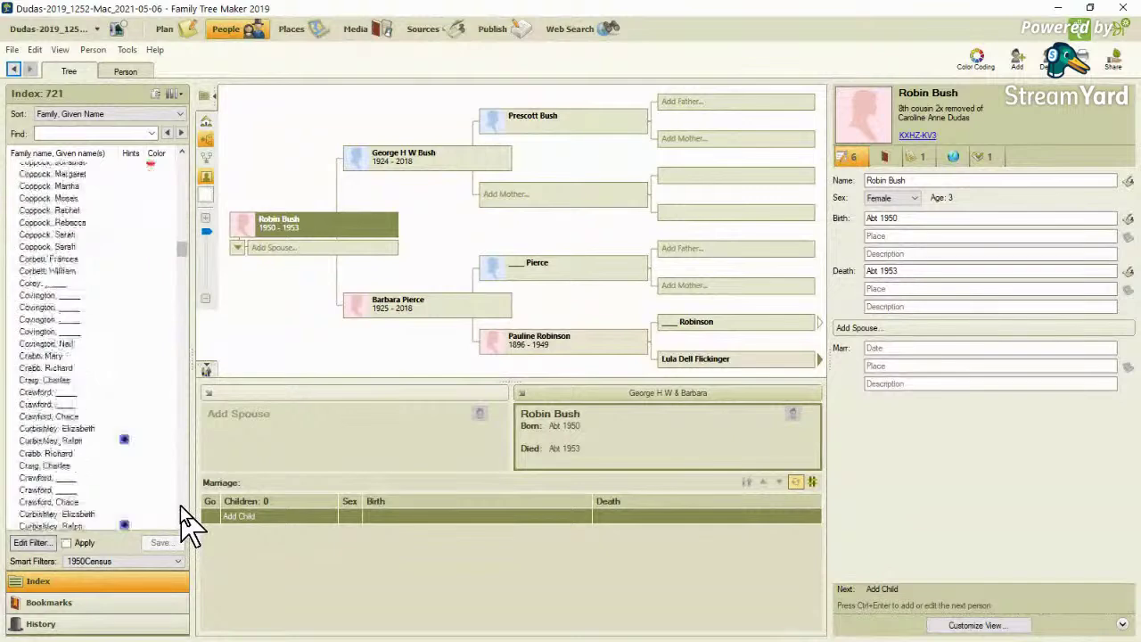
scroll(181, 512, down, 15)
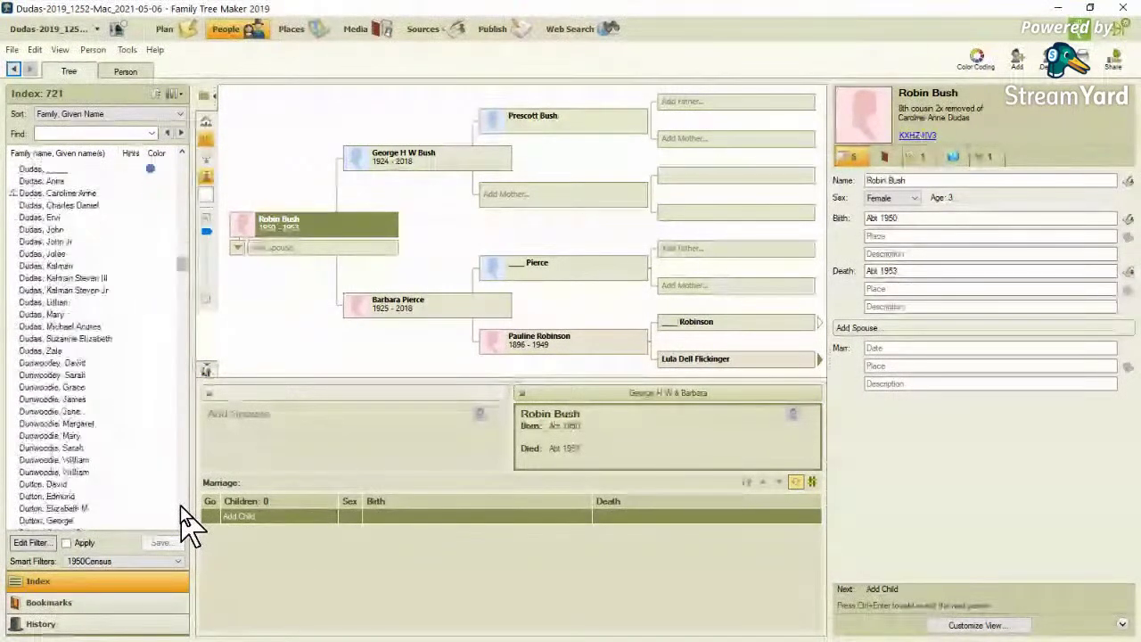
scroll(183, 517, down, 10)
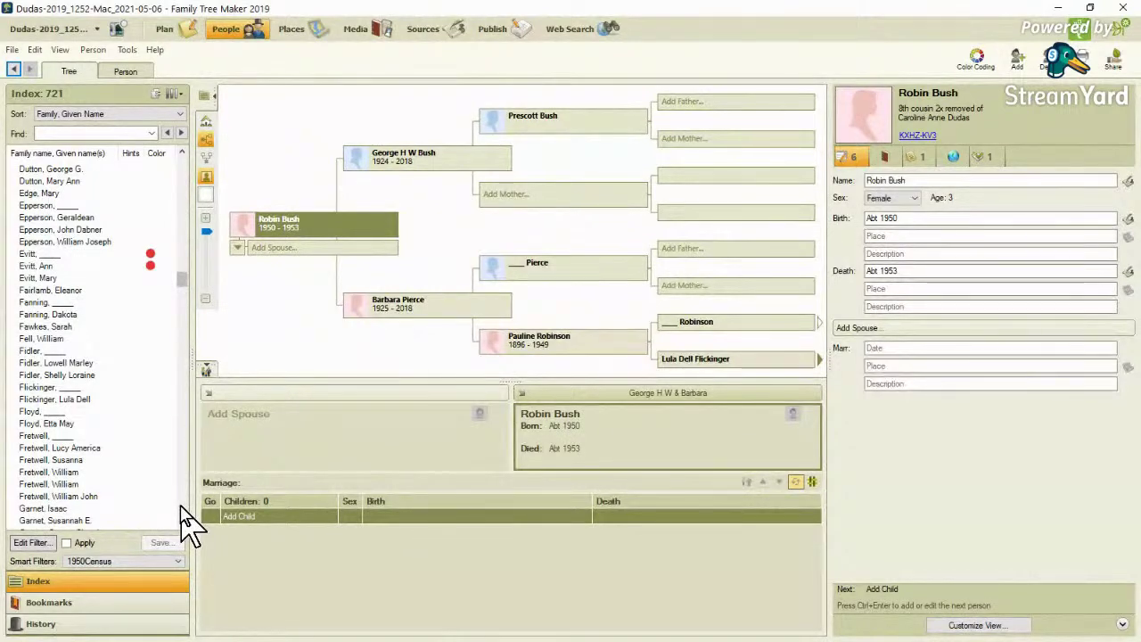
scroll(181, 512, down, 10)
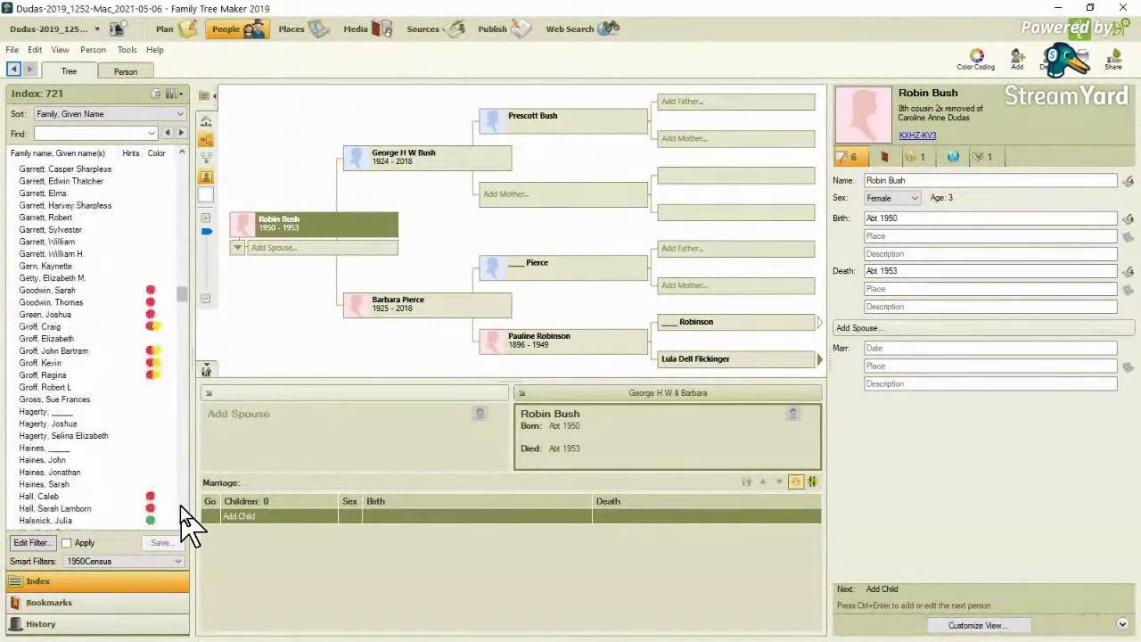
scroll(183, 522, down, 10)
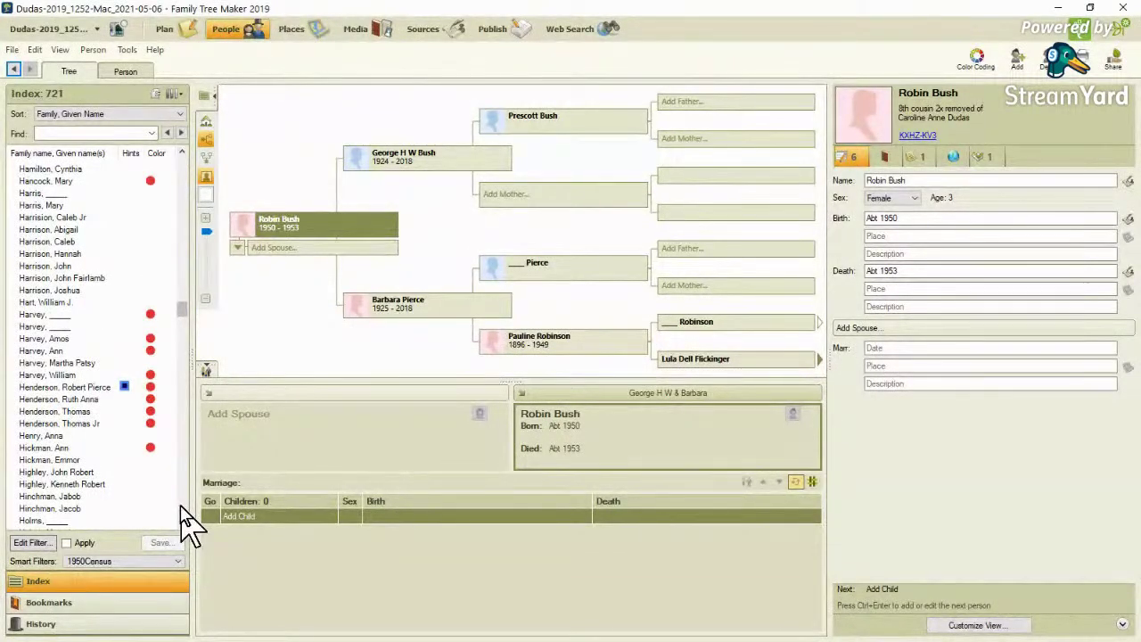
scroll(182, 517, down, 10)
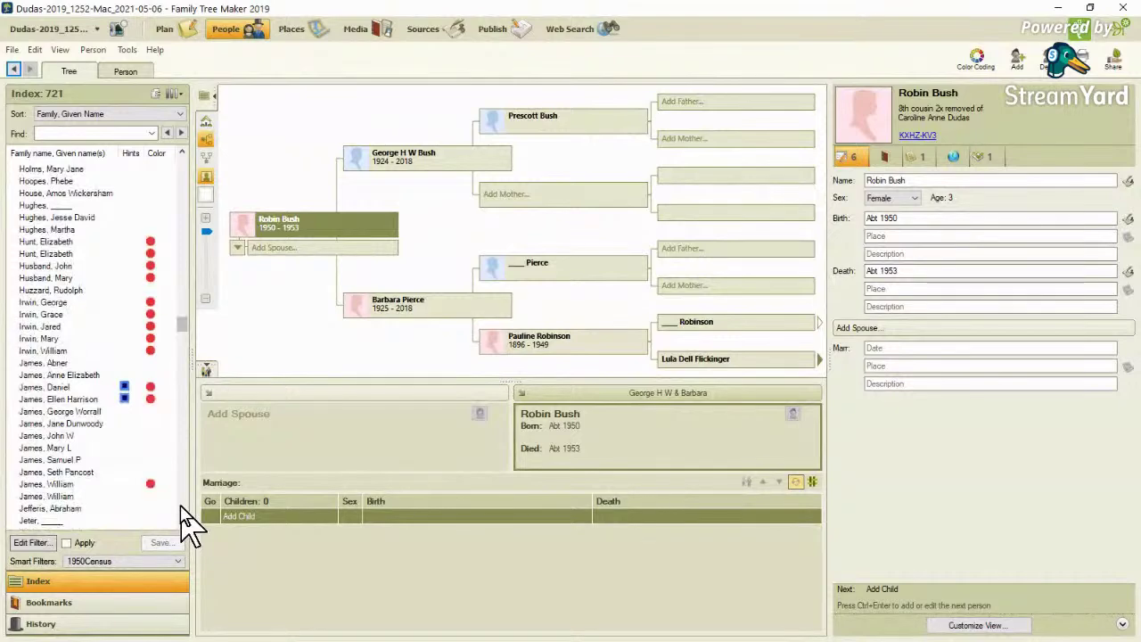
scroll(183, 521, down, 10)
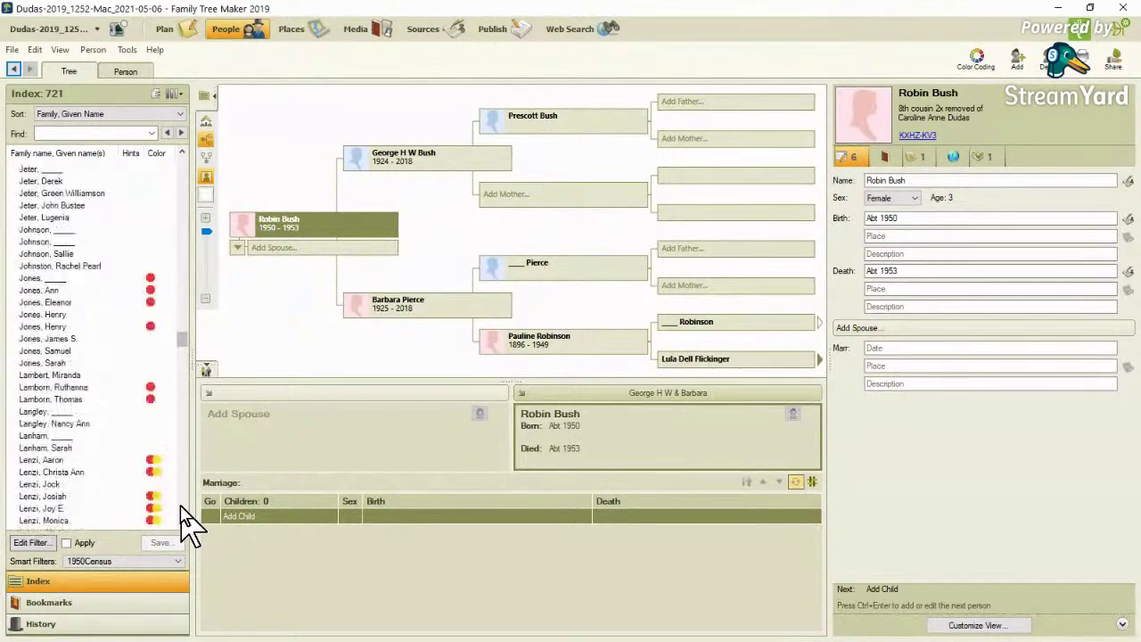
scroll(183, 522, down, 10)
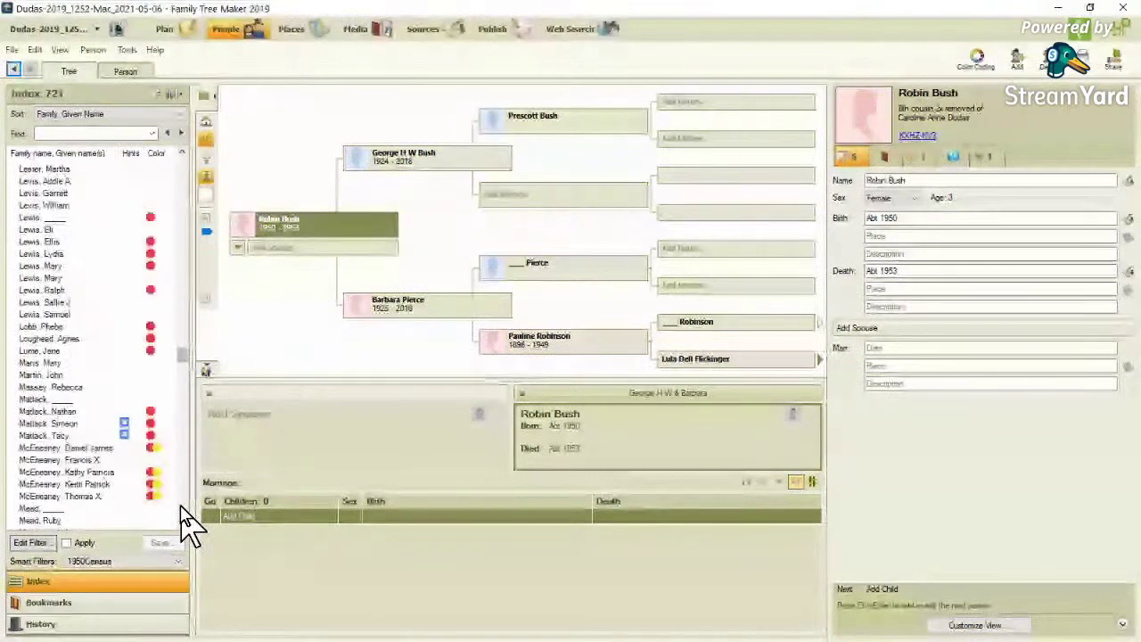
- Select the hinted 5th great-grandfather in the index, review his recorded facts and notes, and return to the tree
click(68, 424)
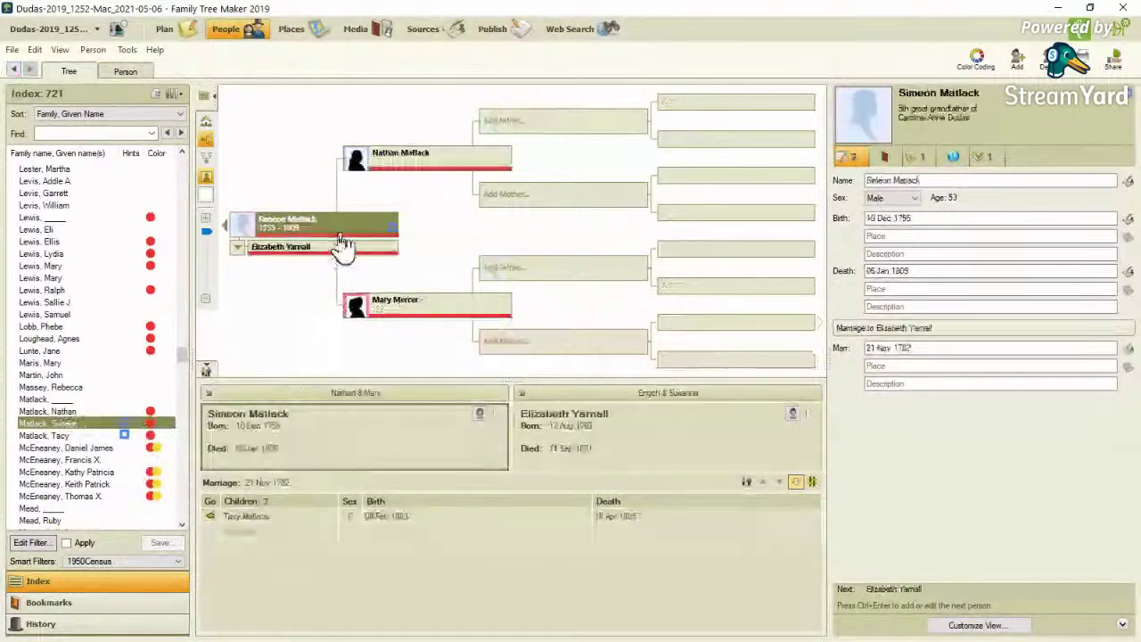
click(126, 72)
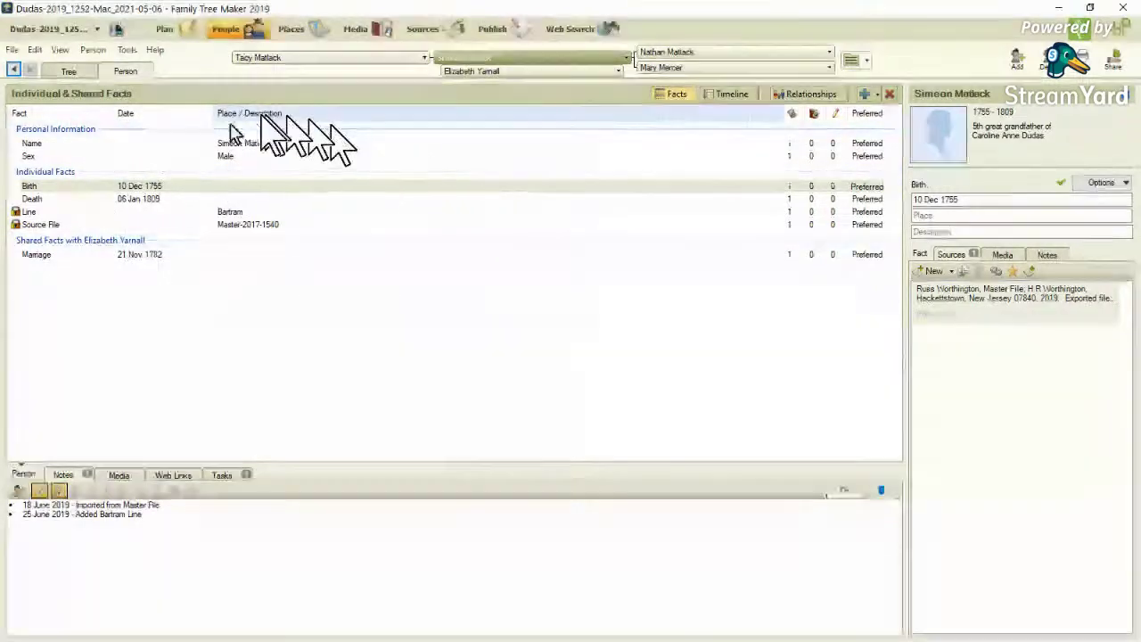
click(71, 73)
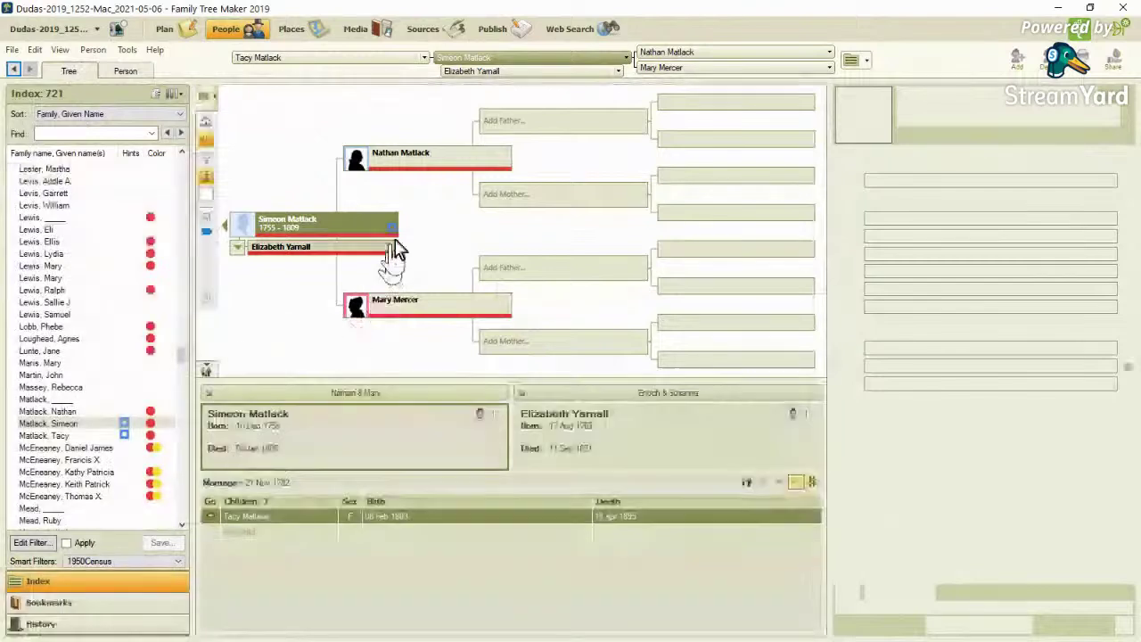
- Open the FamilySearch hint for the selected 5th great-grandfather and match him to the possible match on FamilySearch
click(391, 230)
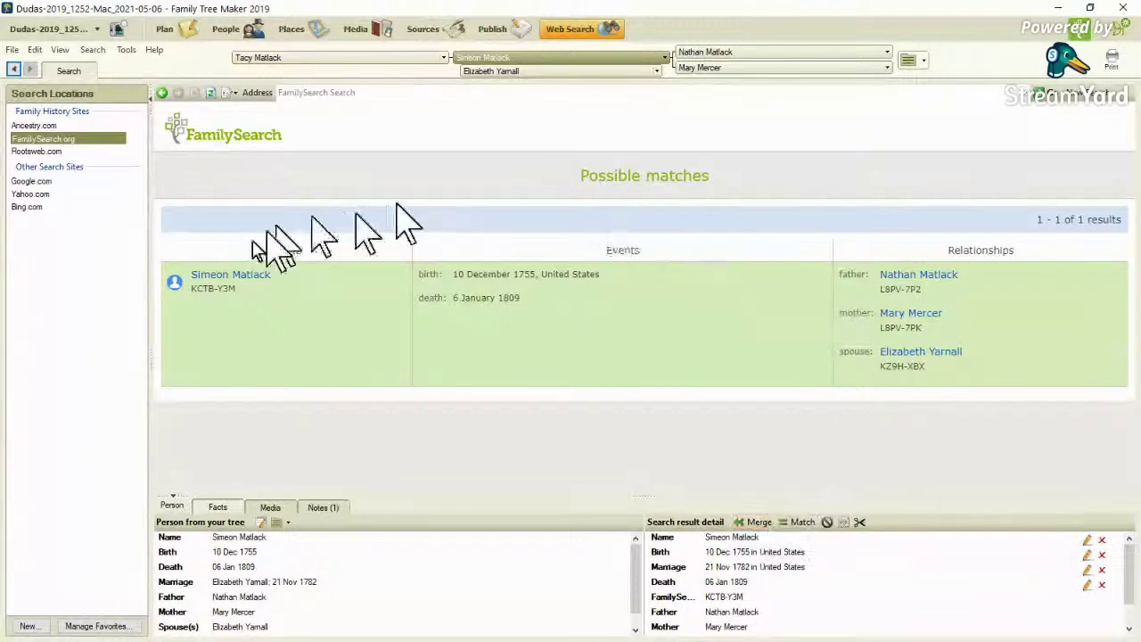
click(800, 524)
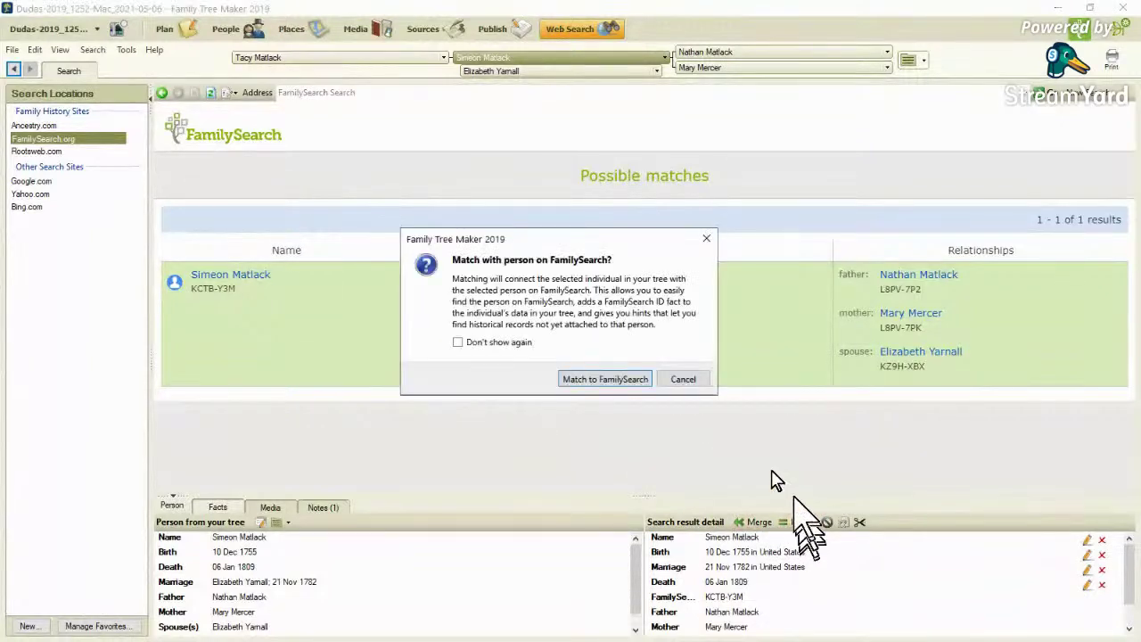
click(595, 379)
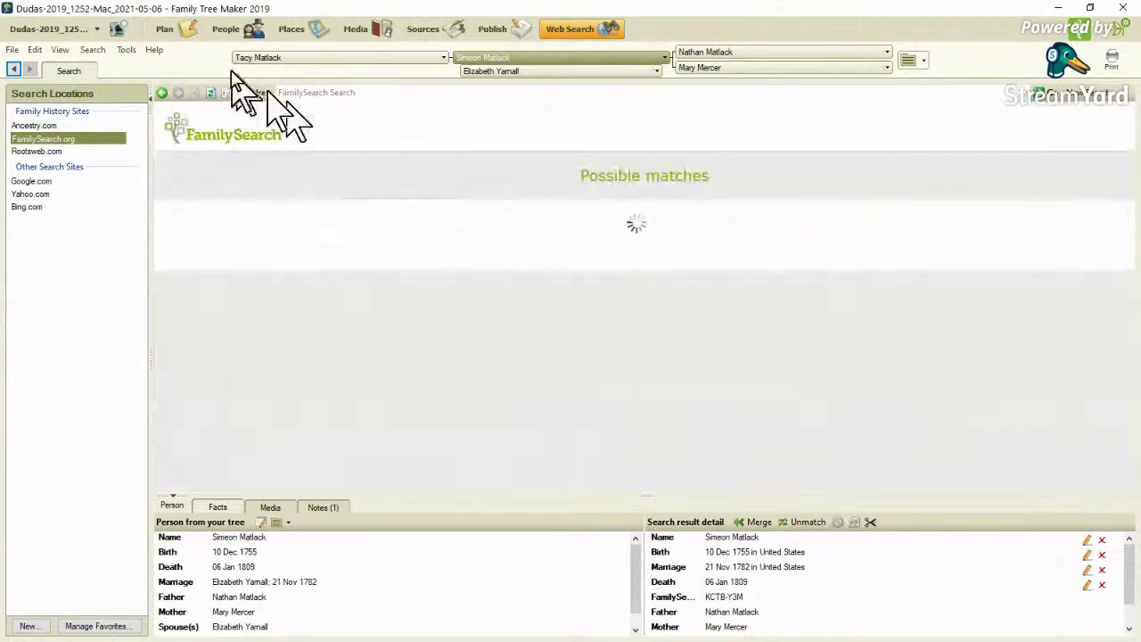
- Add the line "07 May 2021 - FamilySearch Match" at the end of the matched ancestor's notes
click(217, 34)
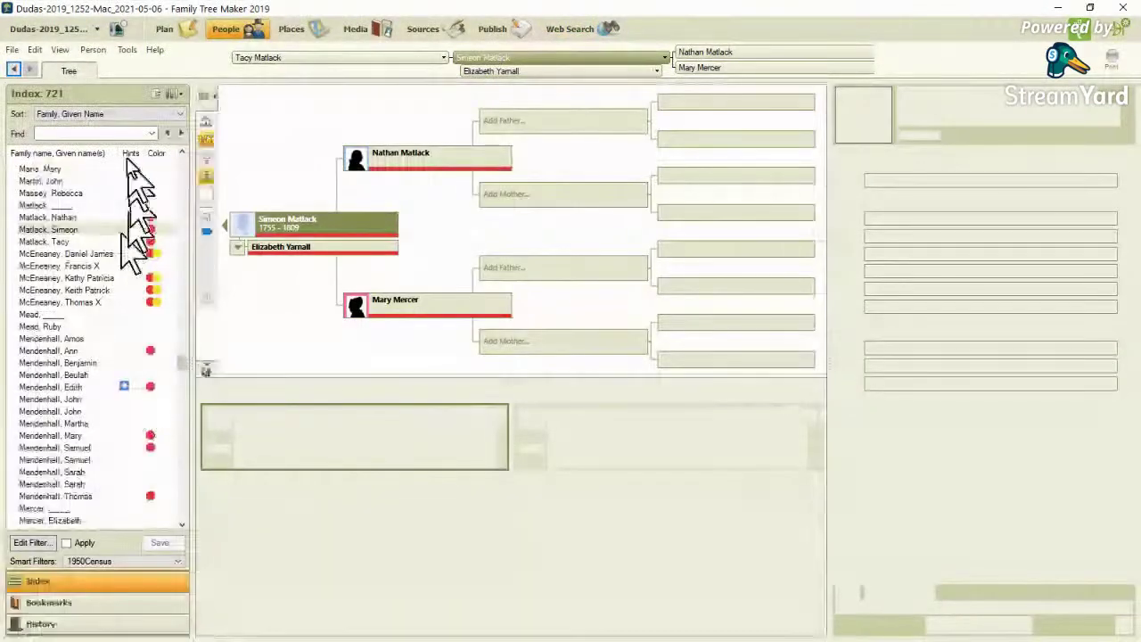
click(128, 74)
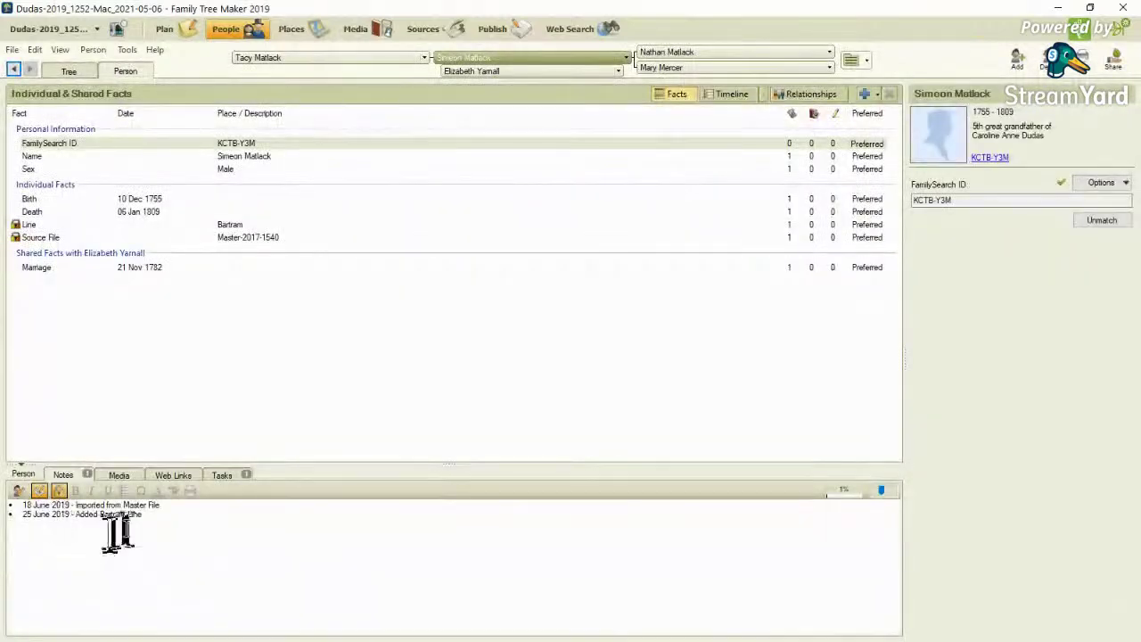
click(163, 525)
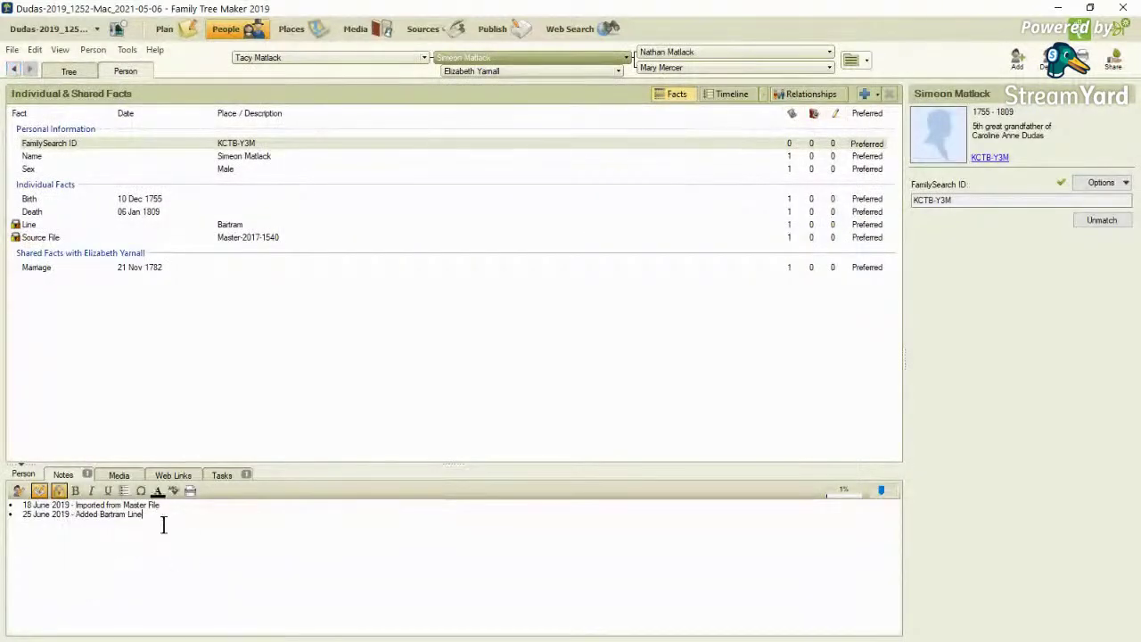
text(07 May 2021 - FamilySearch Match)
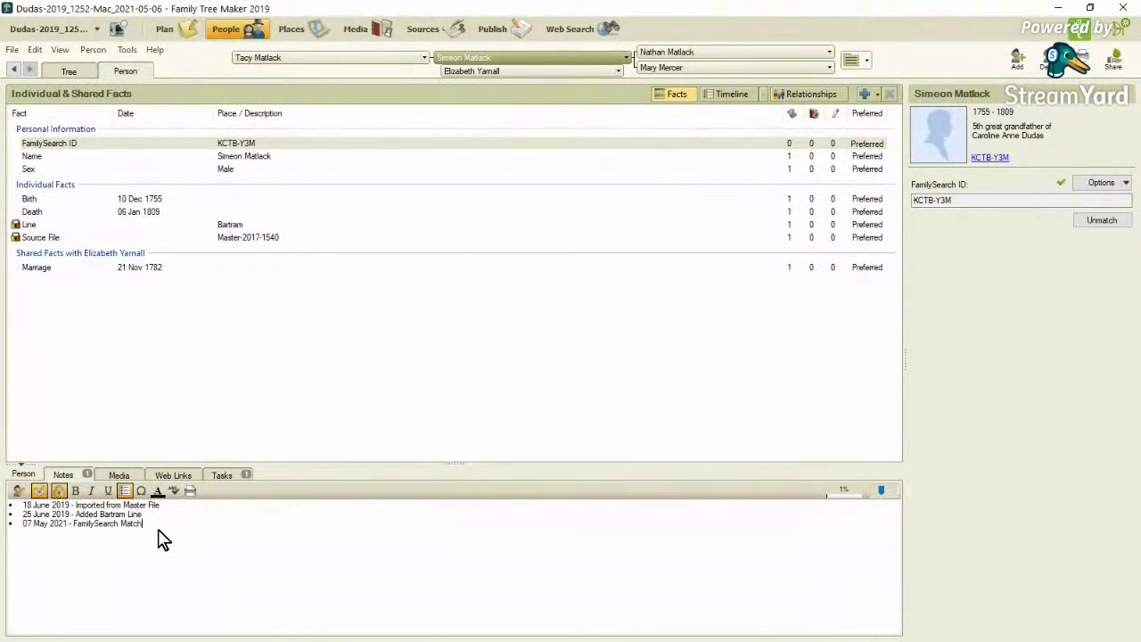
- Show the current tree's planning overview with its task list
click(166, 36)
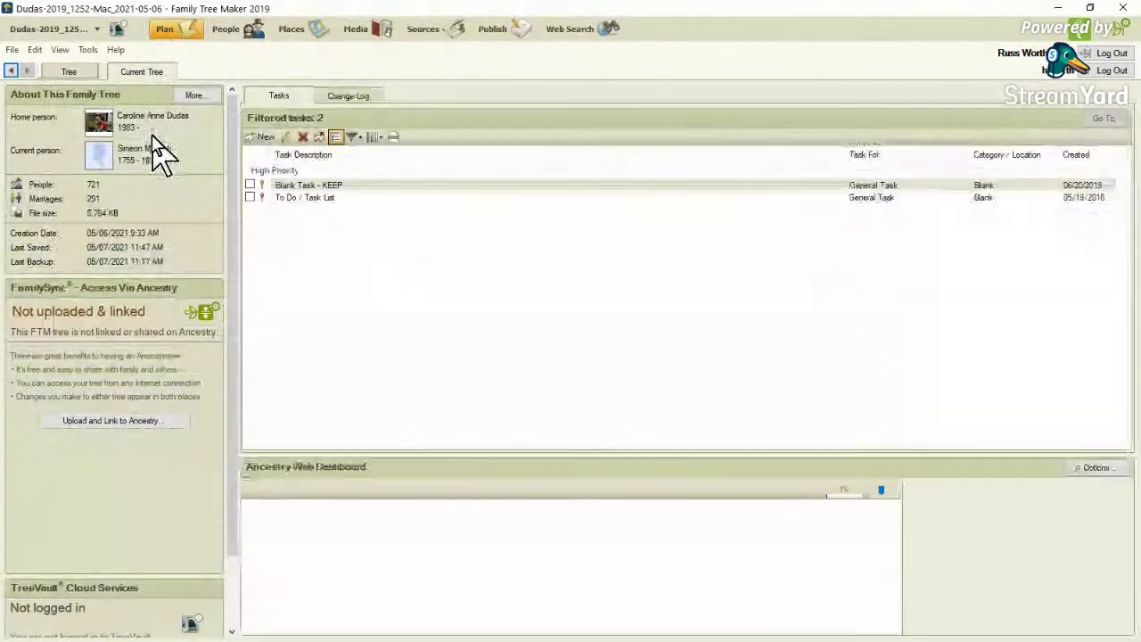